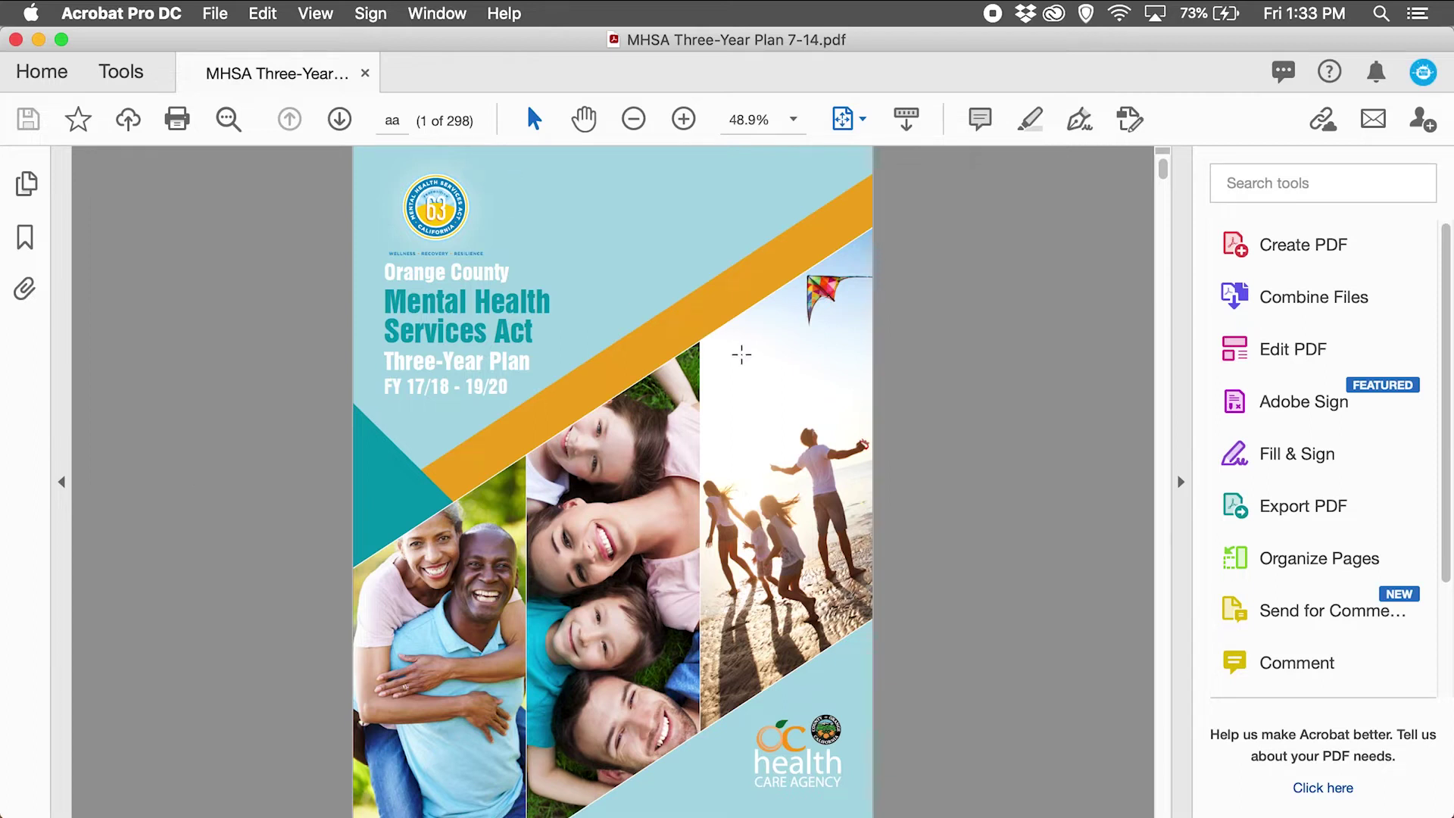
Test the Overview, CSS, WET and PEI side tabs, then return to the Table of Contents
scroll(980, 371, "down", 3)
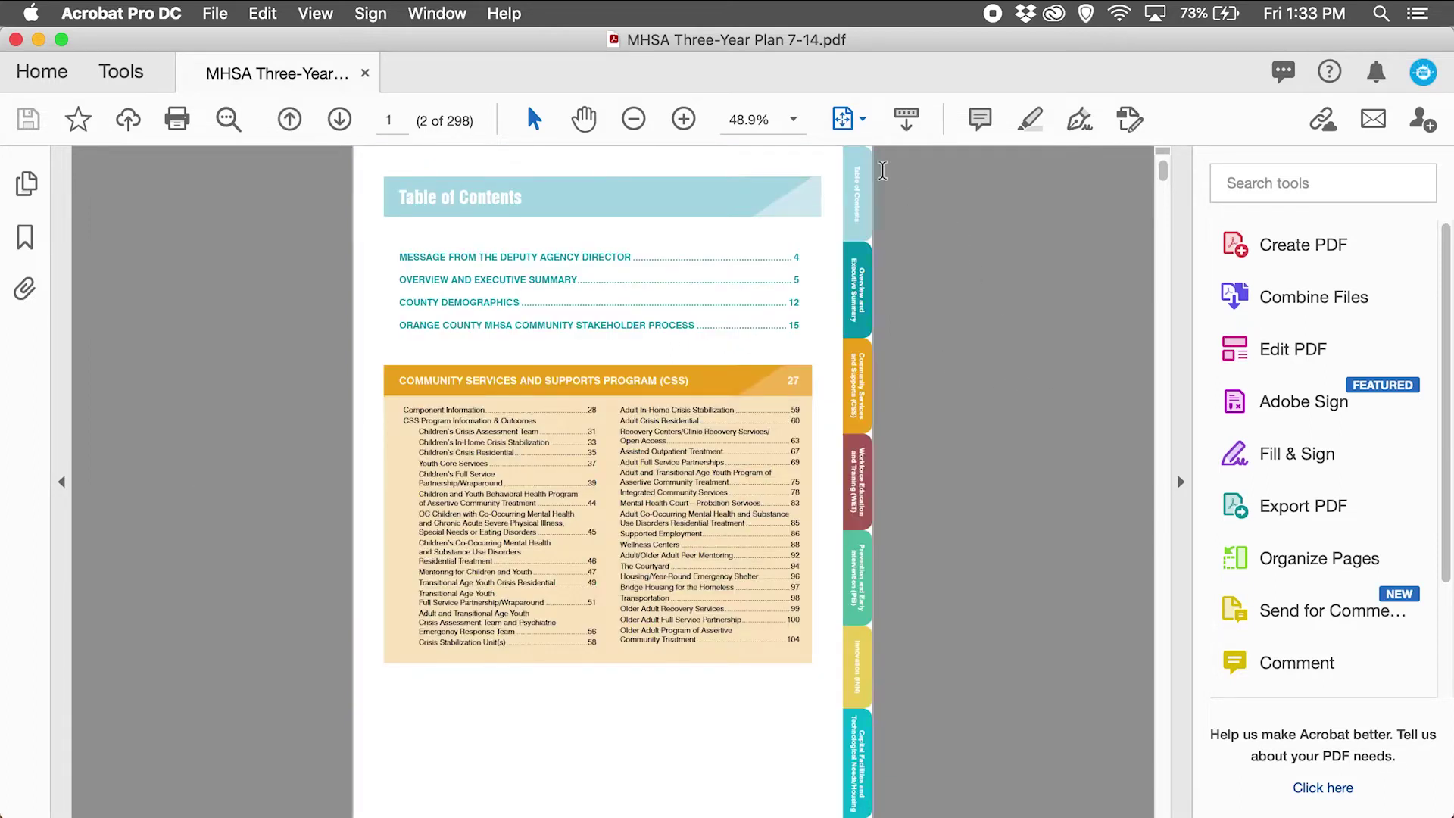
left_click(865, 279)
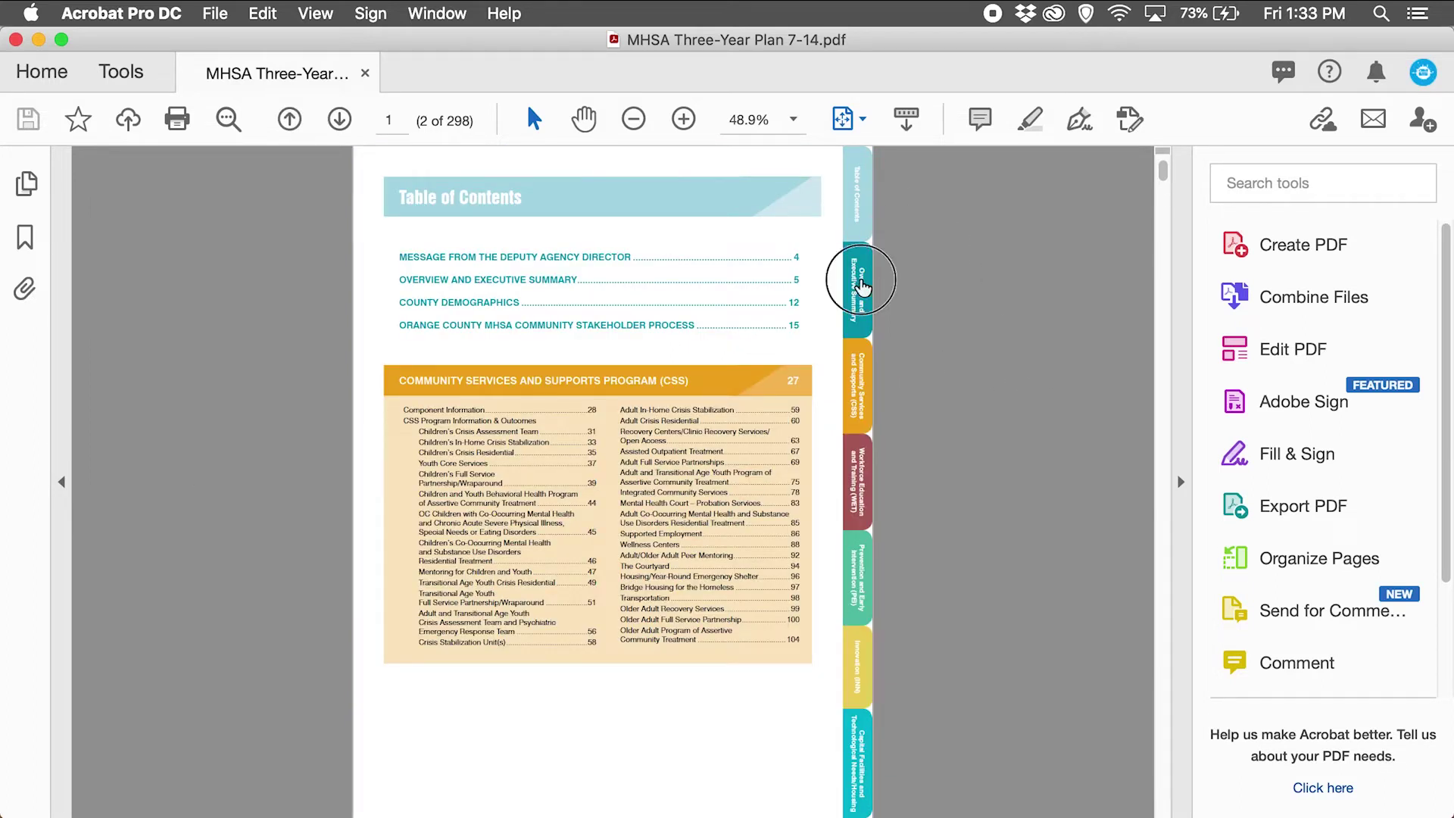
left_click(867, 415)
left_click(864, 493)
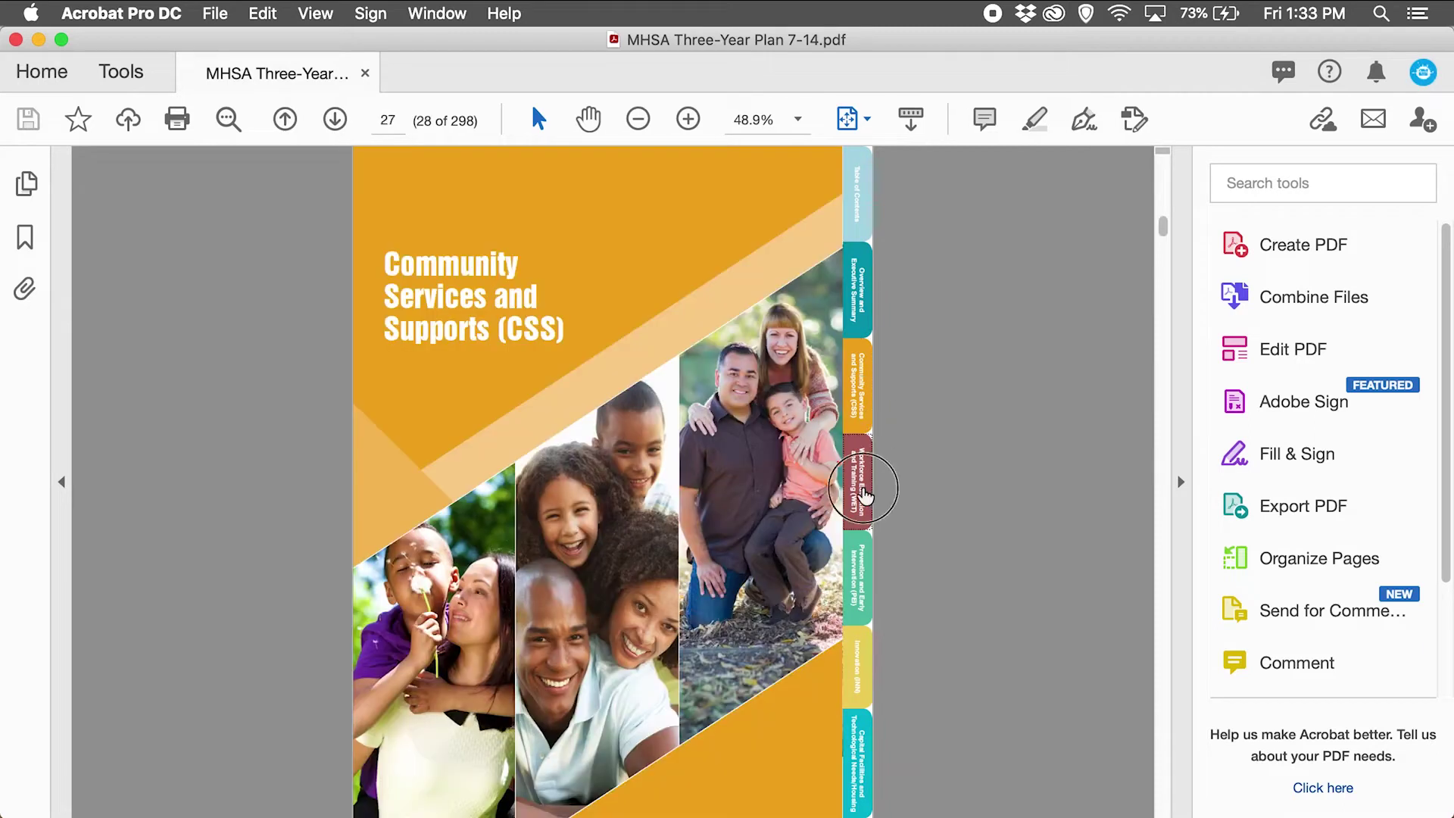
left_click(862, 597)
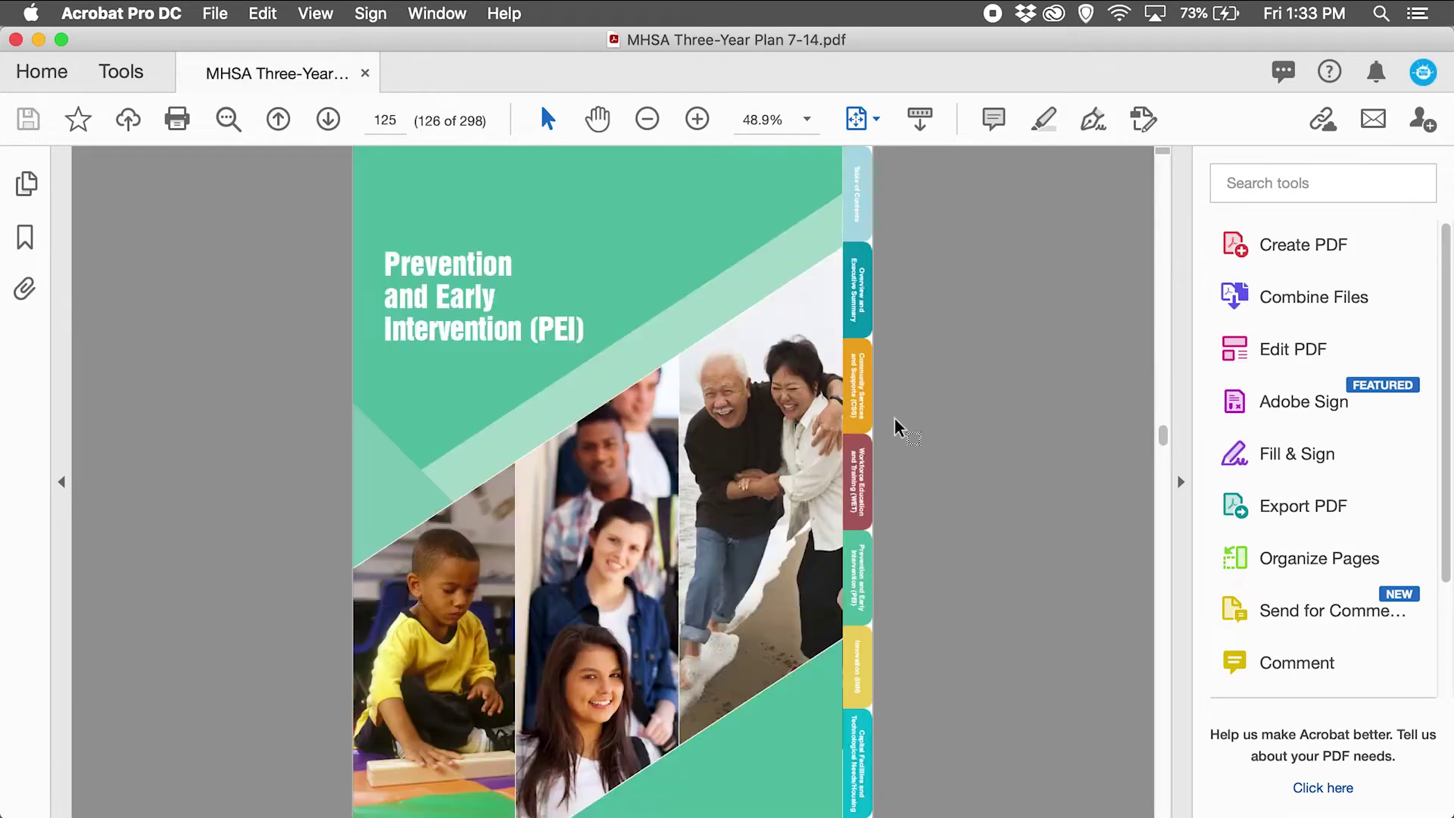
left_click(860, 227)
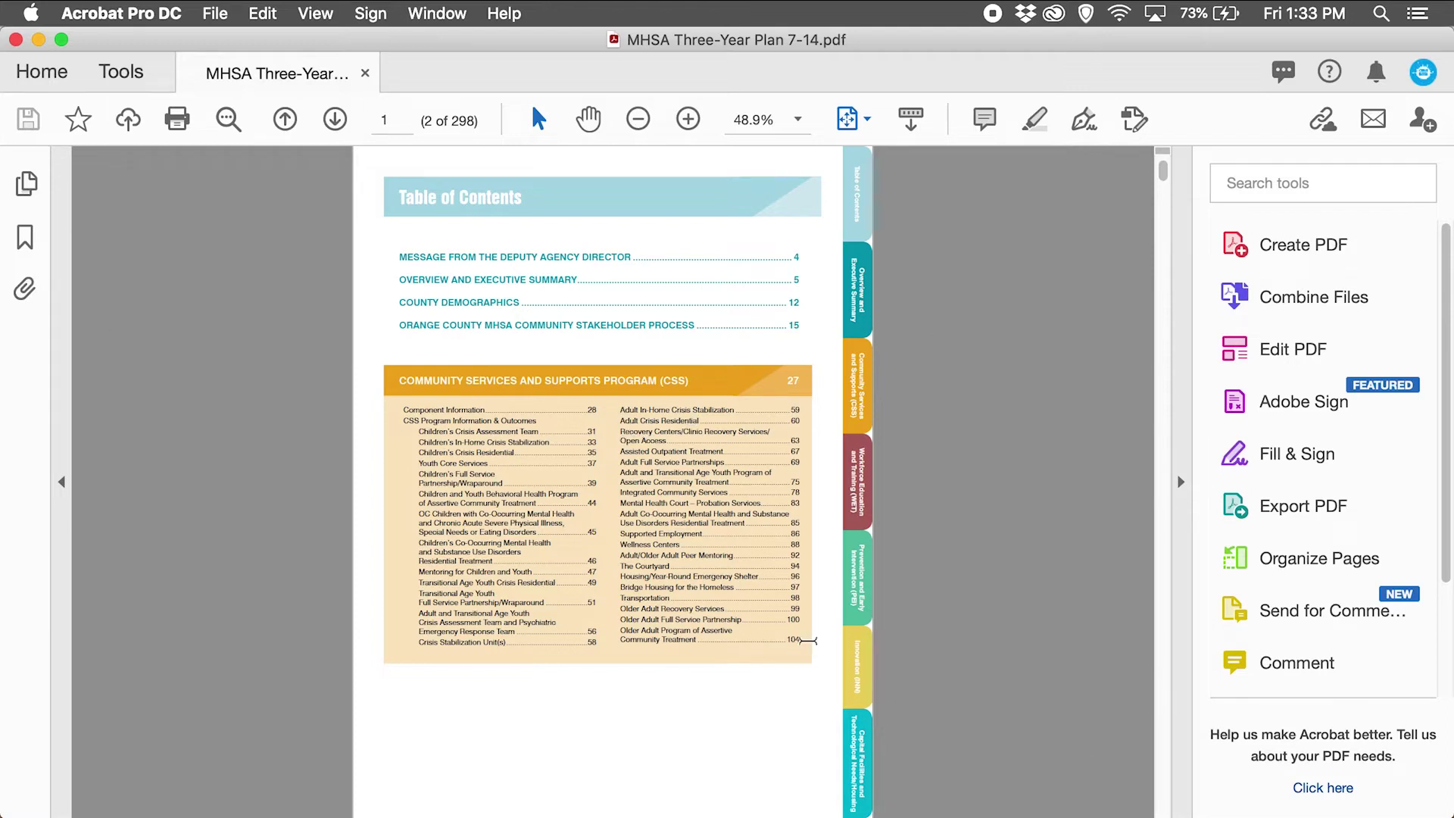
Jump to the CSS cover via its side tab, scroll through it, and return to the Table of Contents
left_click(855, 400)
scroll(854, 412, "down", 1)
scroll(854, 411, "down", 4)
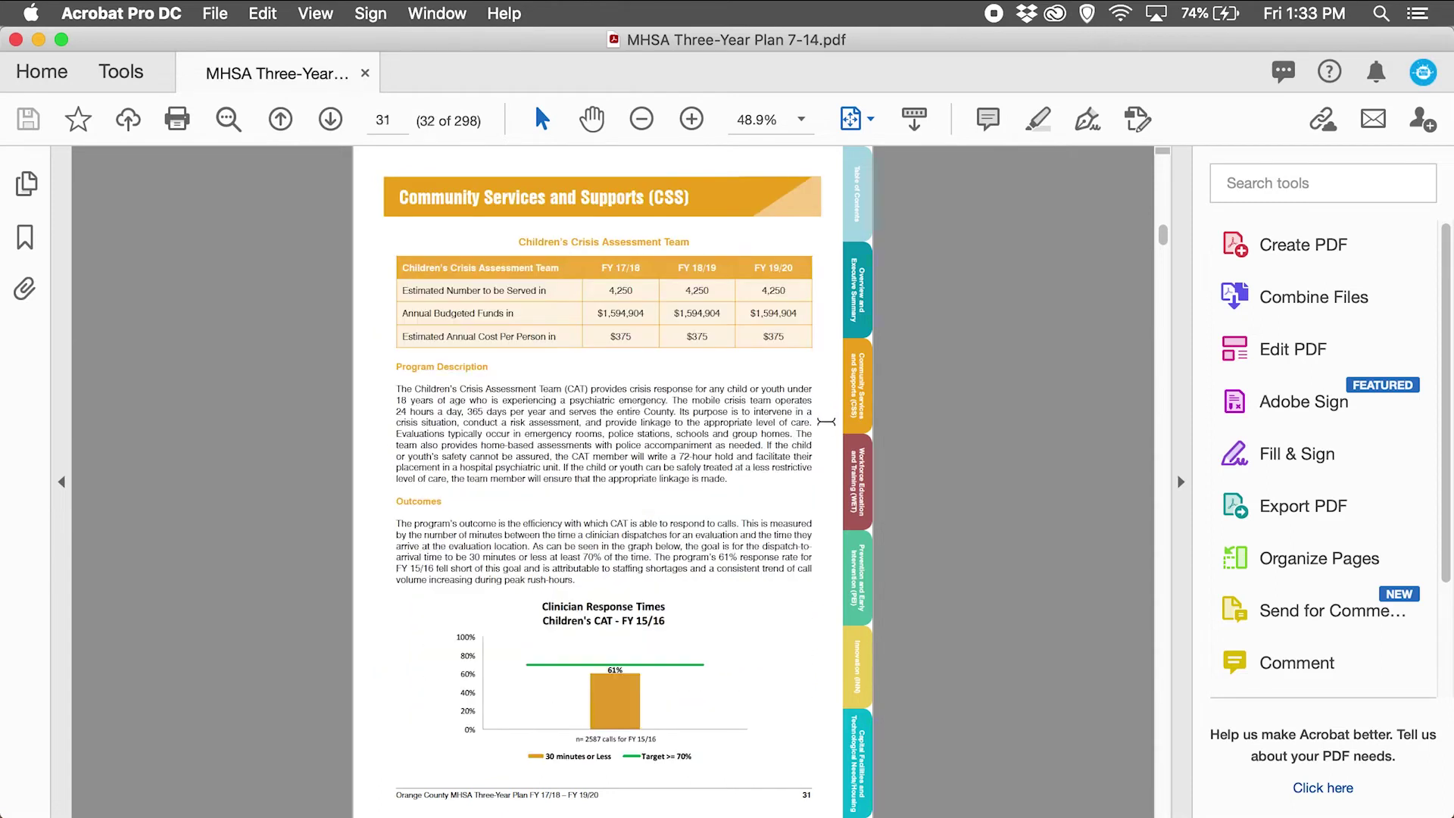
scroll(821, 425, "down", 1)
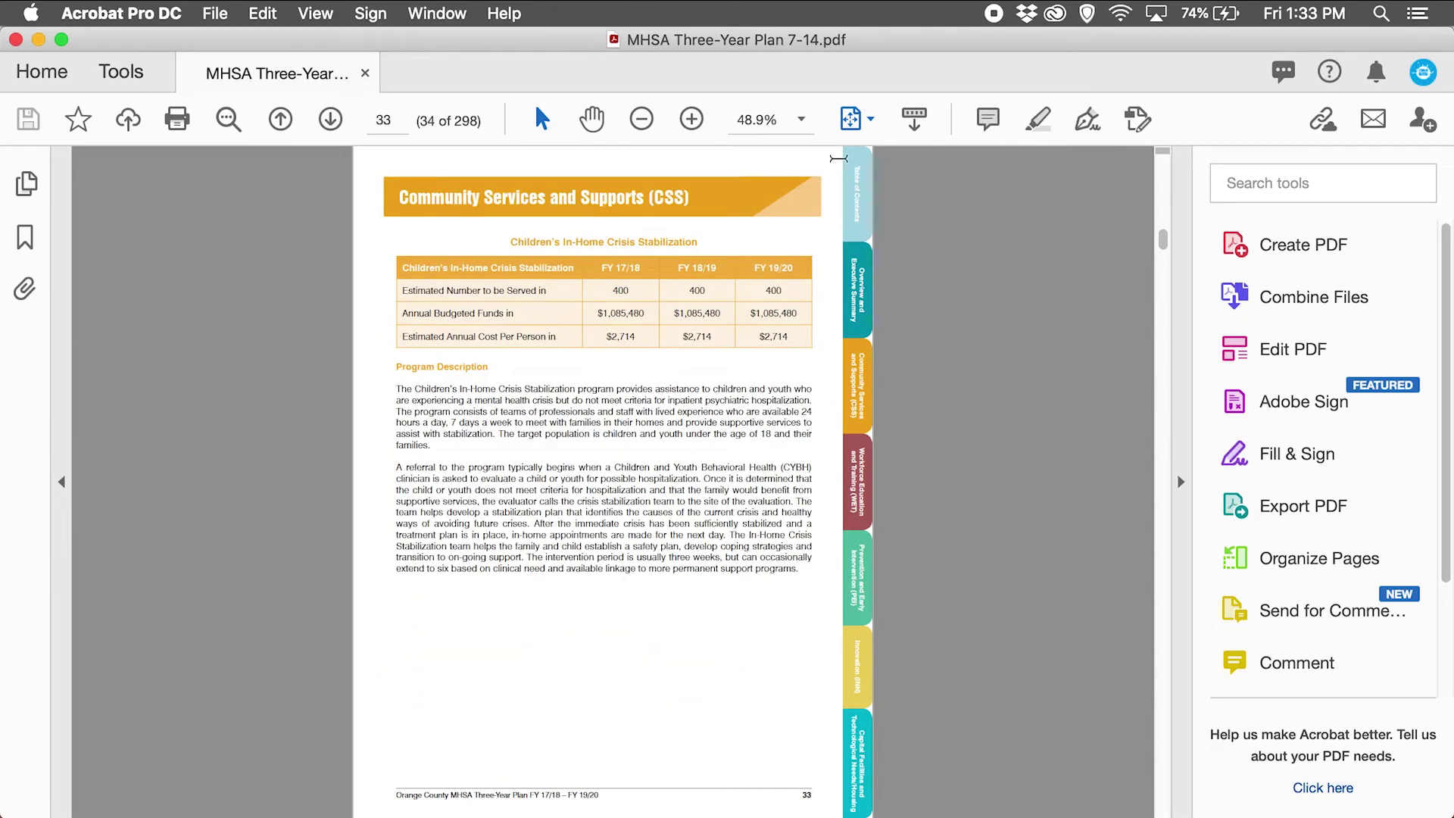
left_click(858, 186)
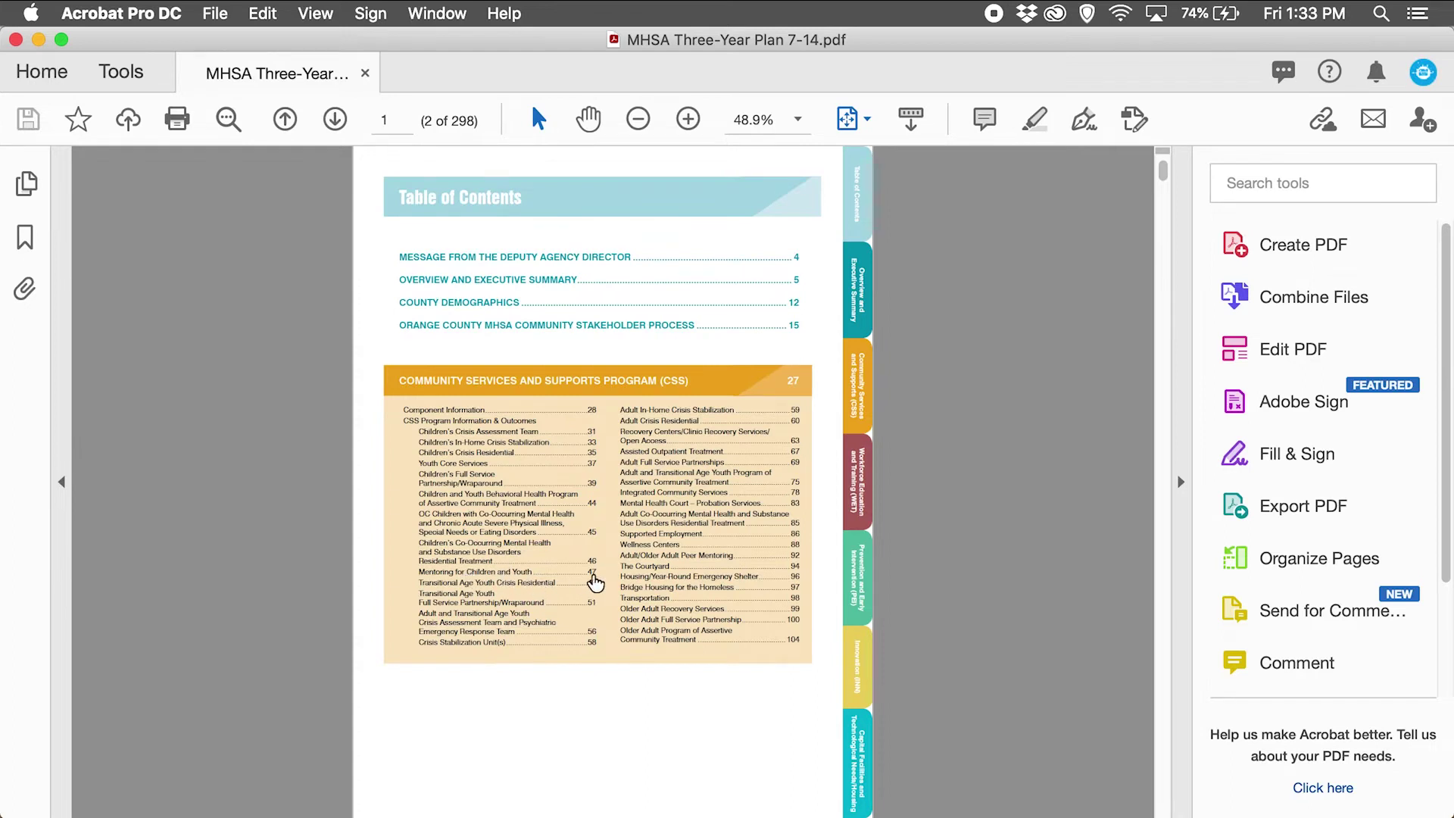
Follow the Mentoring for Children and Youth and The Courtyard (page 94) contents links
left_click(590, 574)
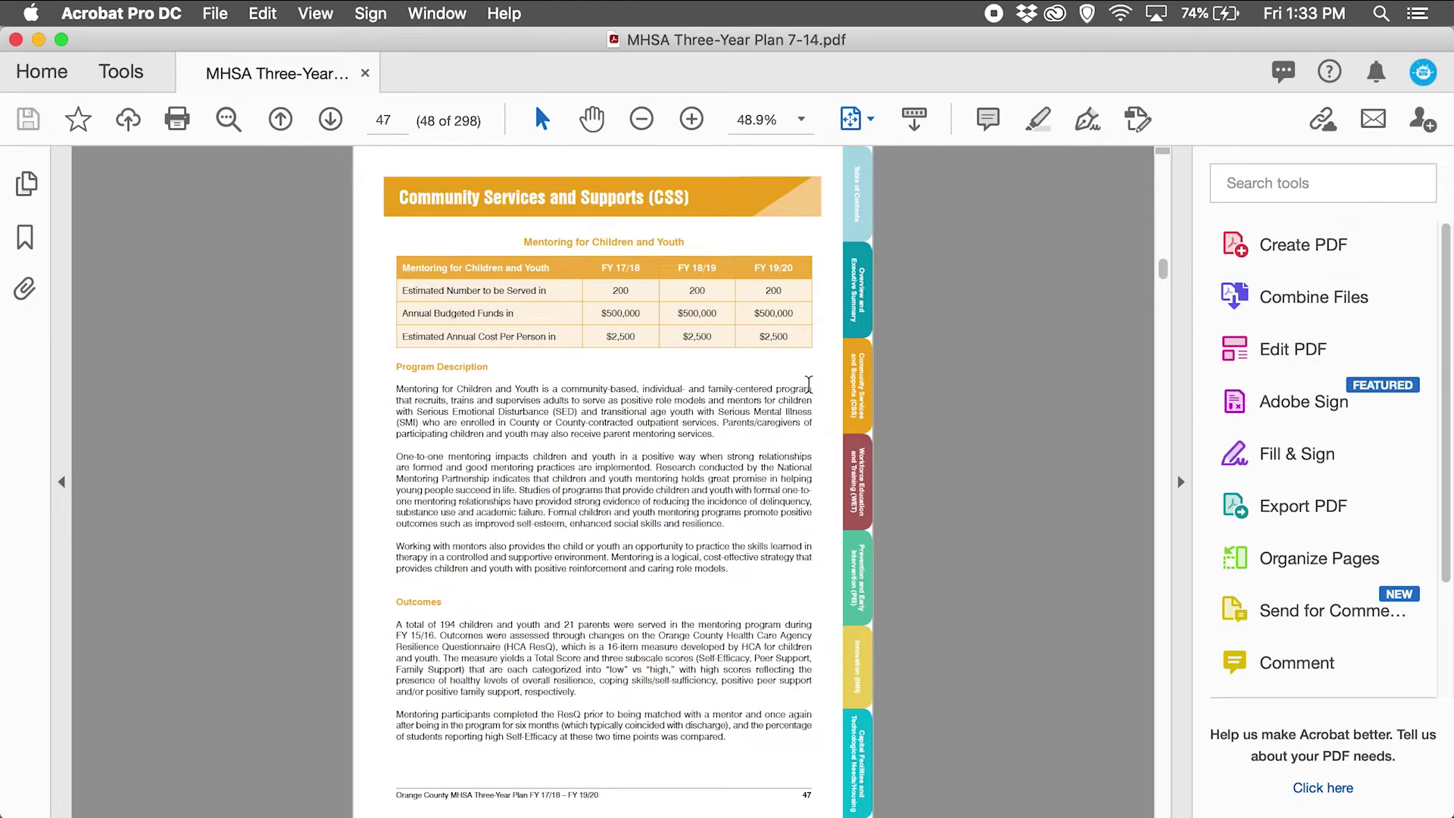
left_click(846, 208)
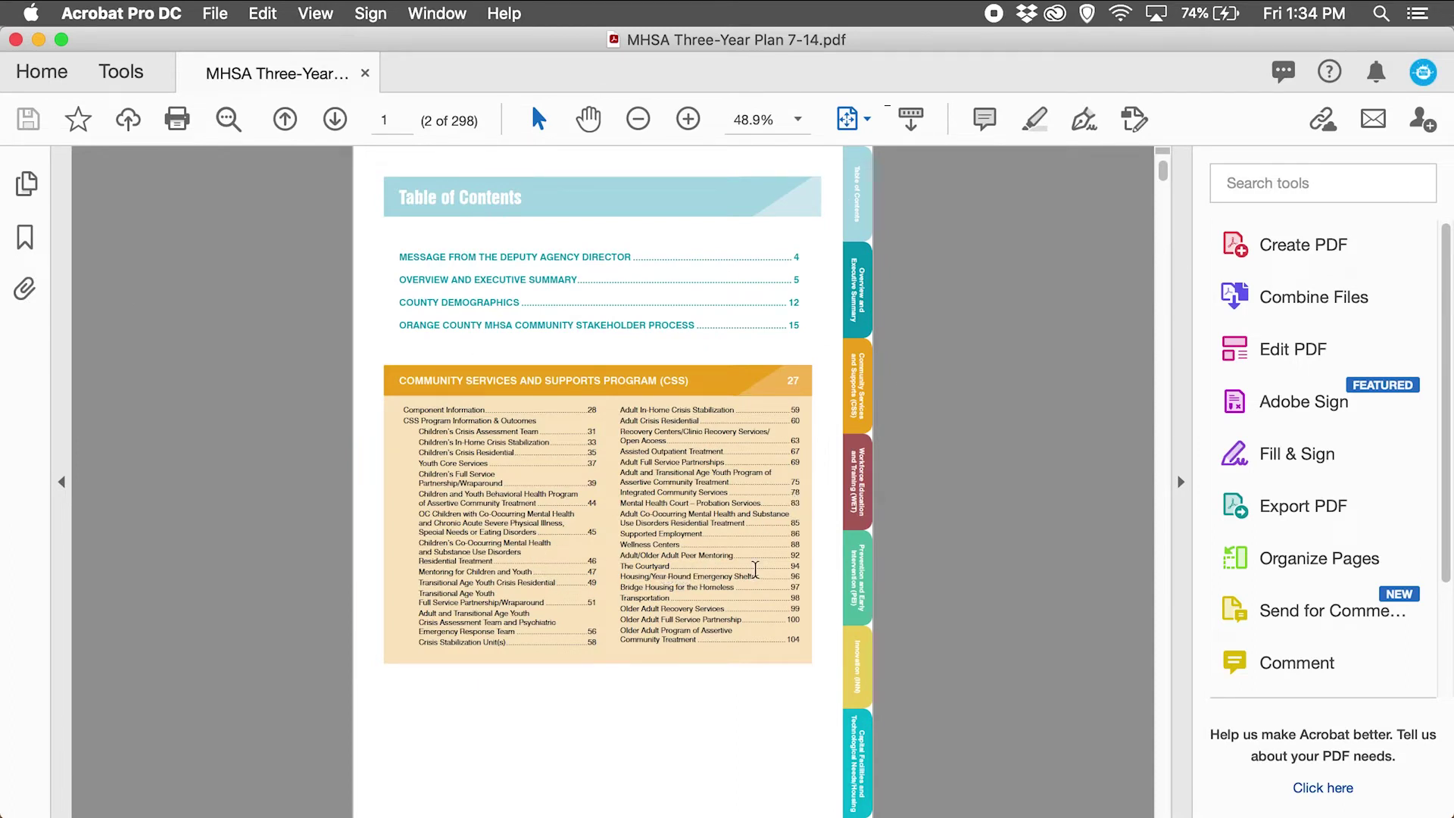
left_click(657, 567)
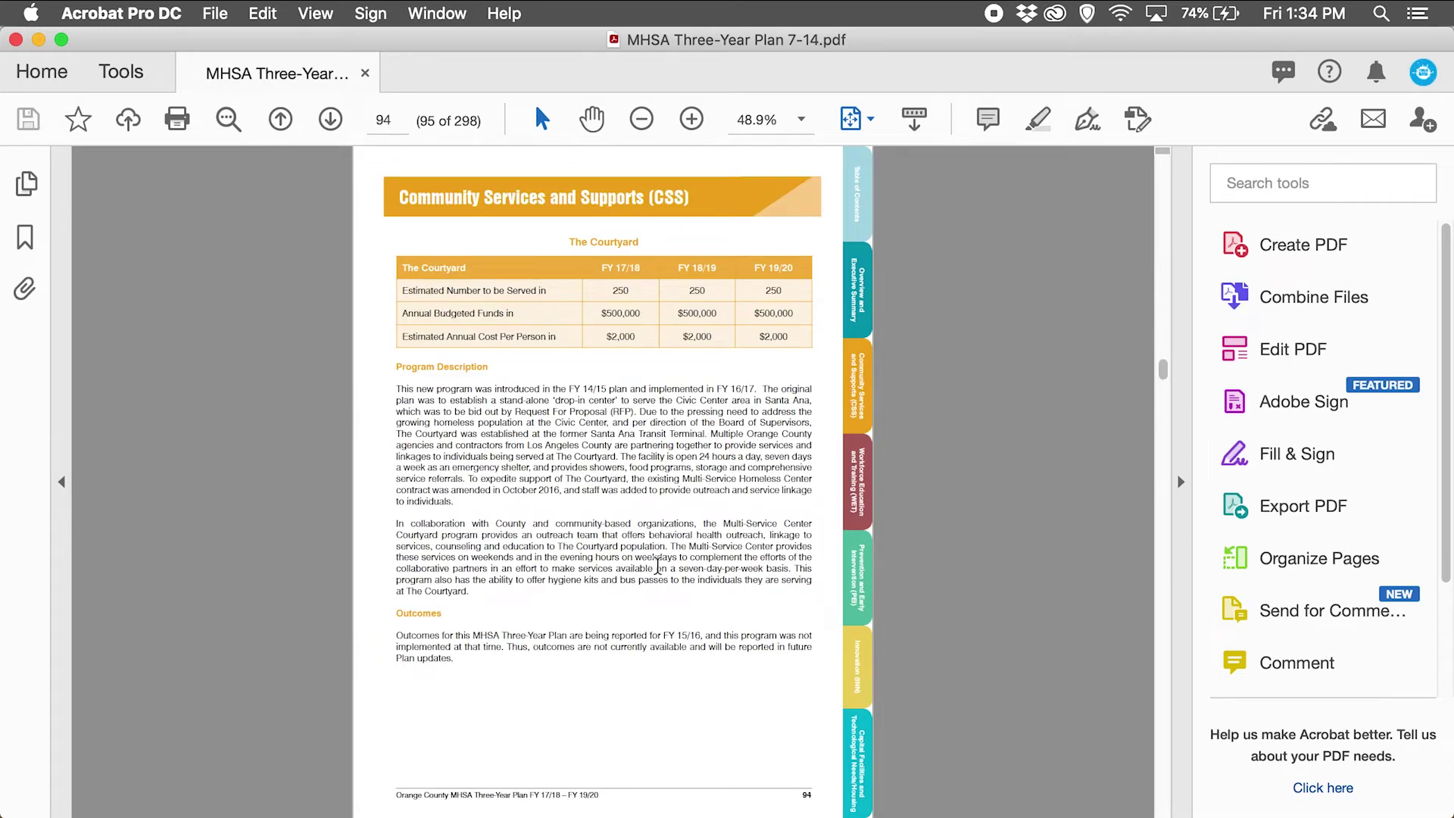
key("super+Tab")
key("super+Tab")
key("super+Tab")
key("super+Tab")
key("super+Tab")
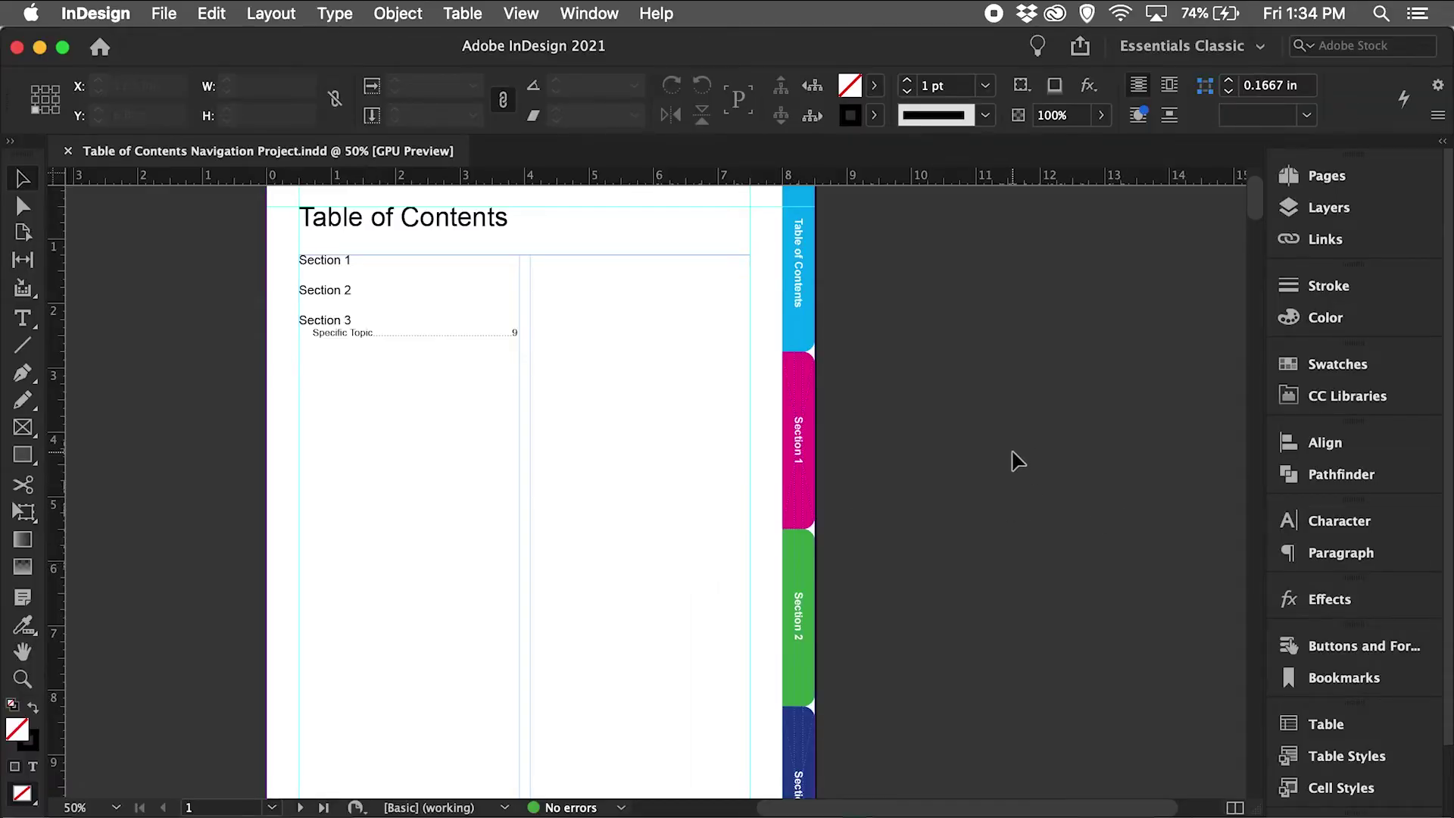
Browse the page thumbnails to pages 6, 10 and 9, then back to page 1
left_click(1318, 182)
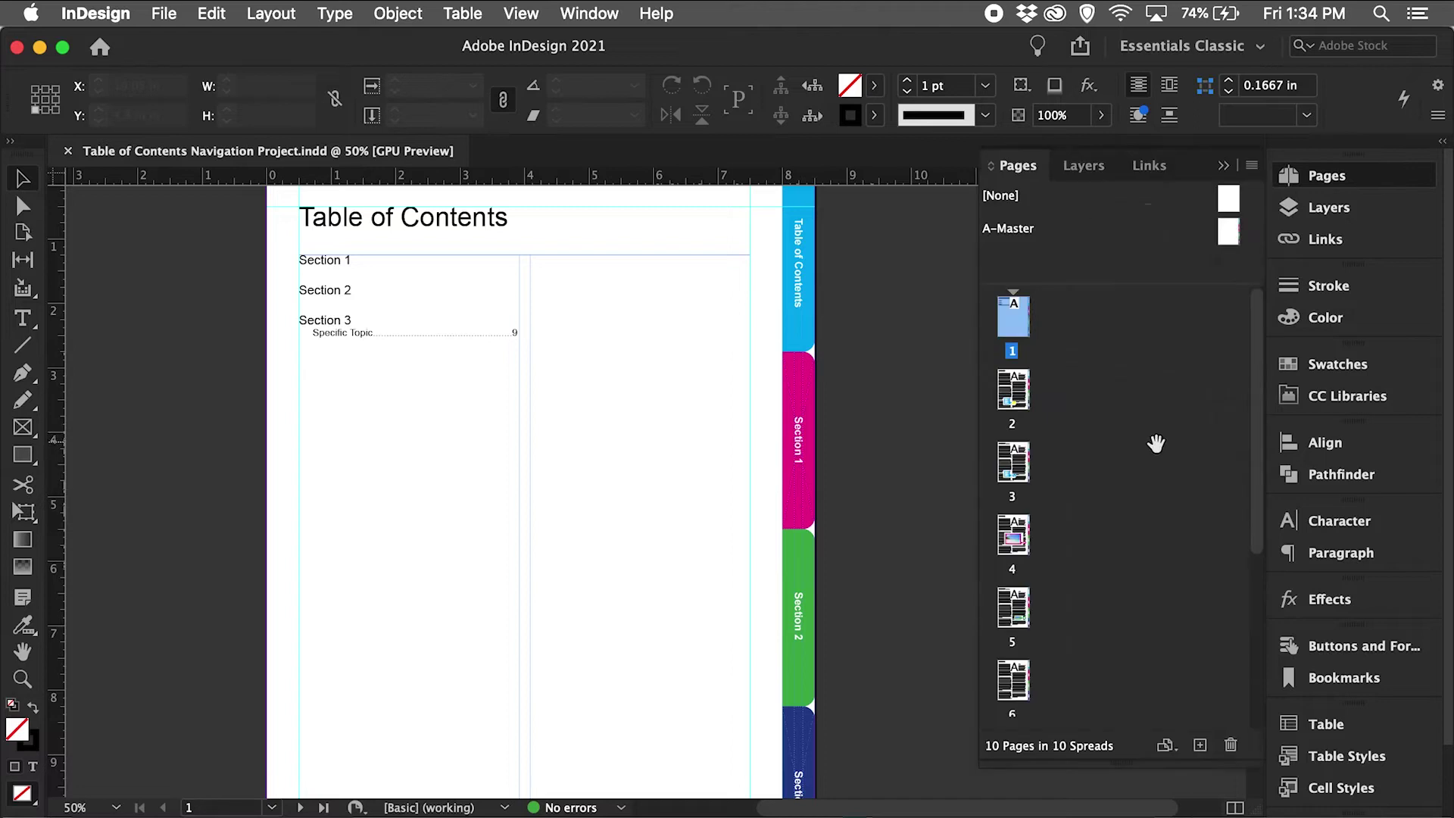
scroll(1156, 444, "down", 5)
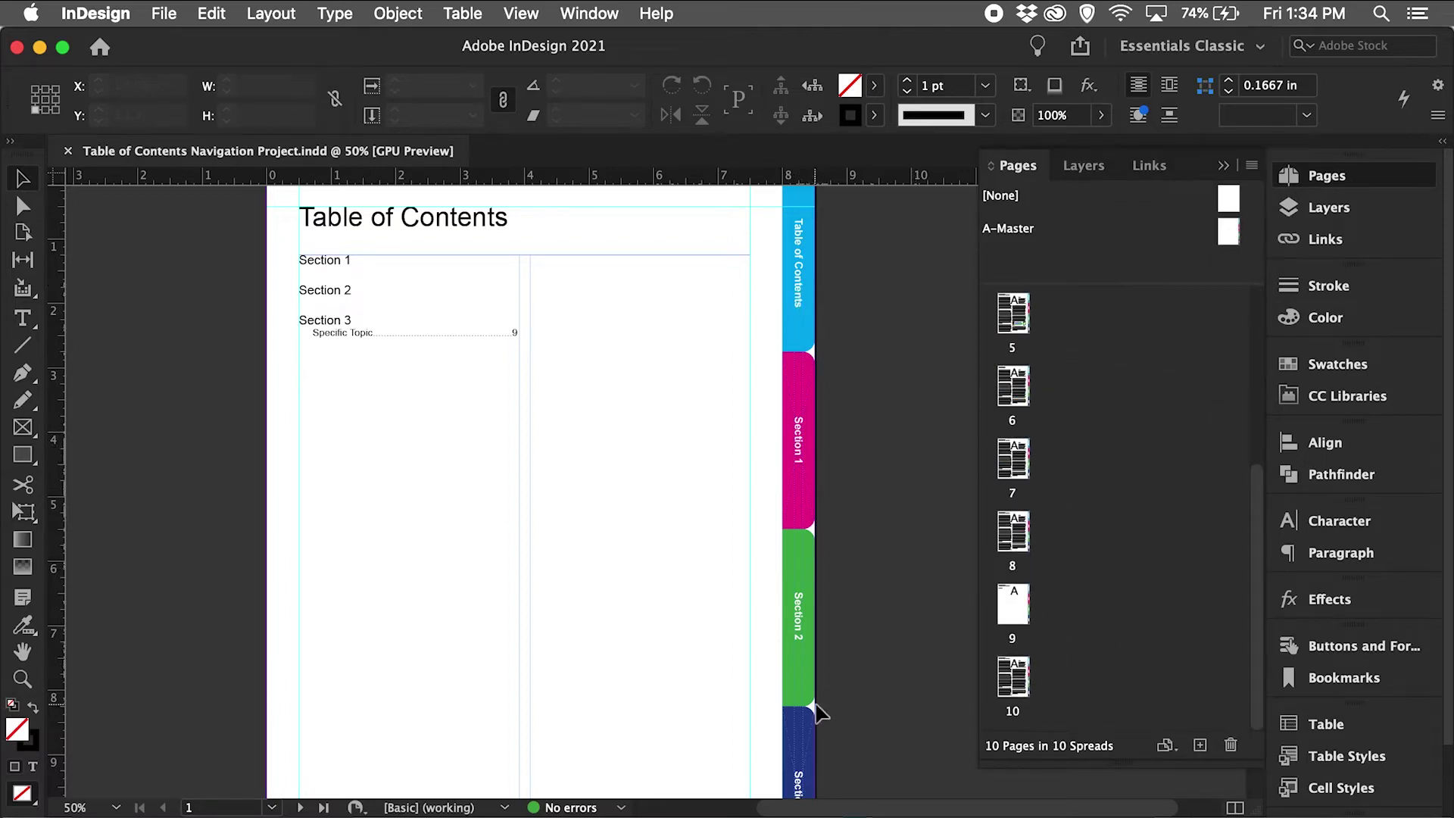
double_click(1015, 389)
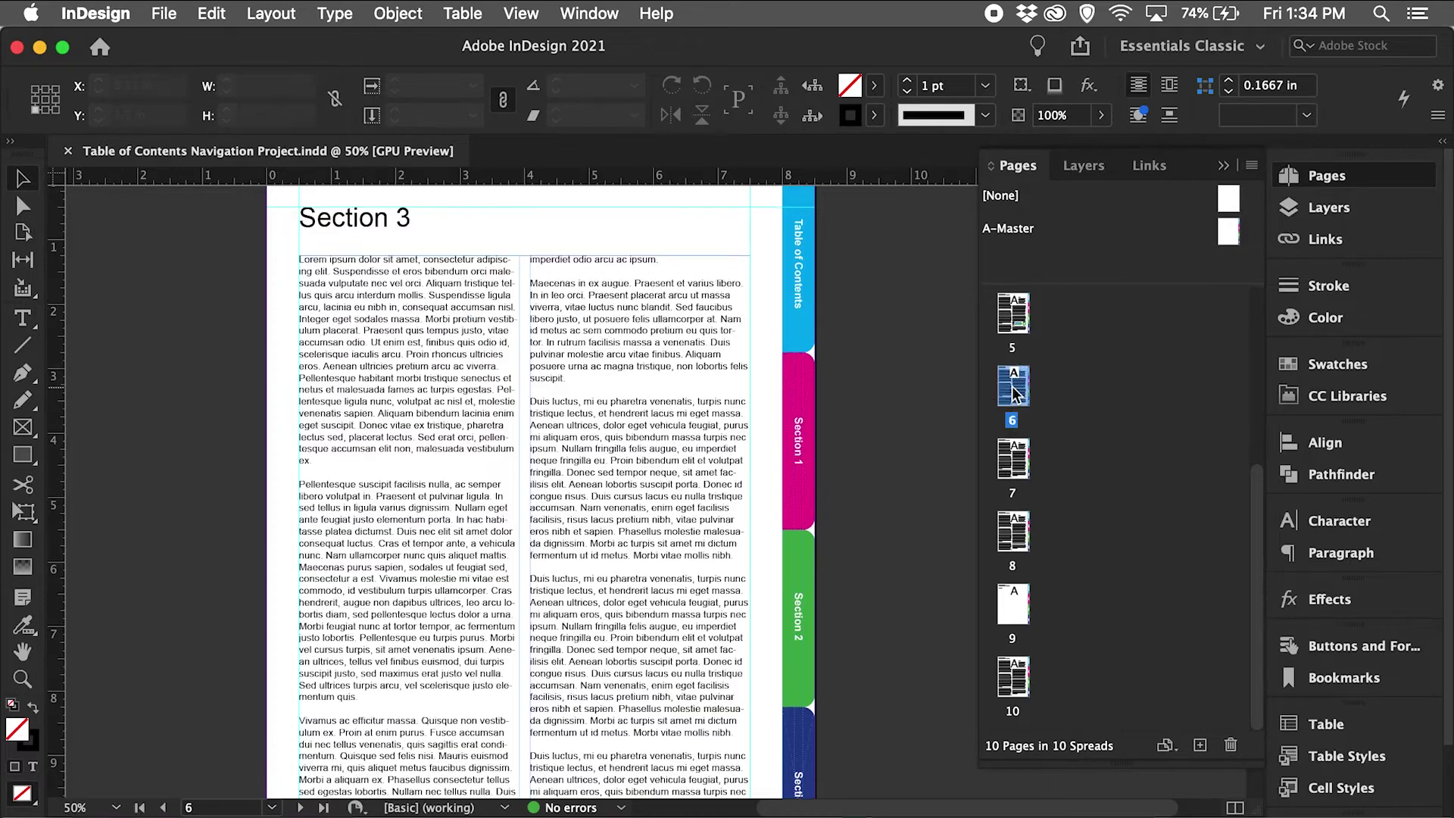
double_click(1010, 686)
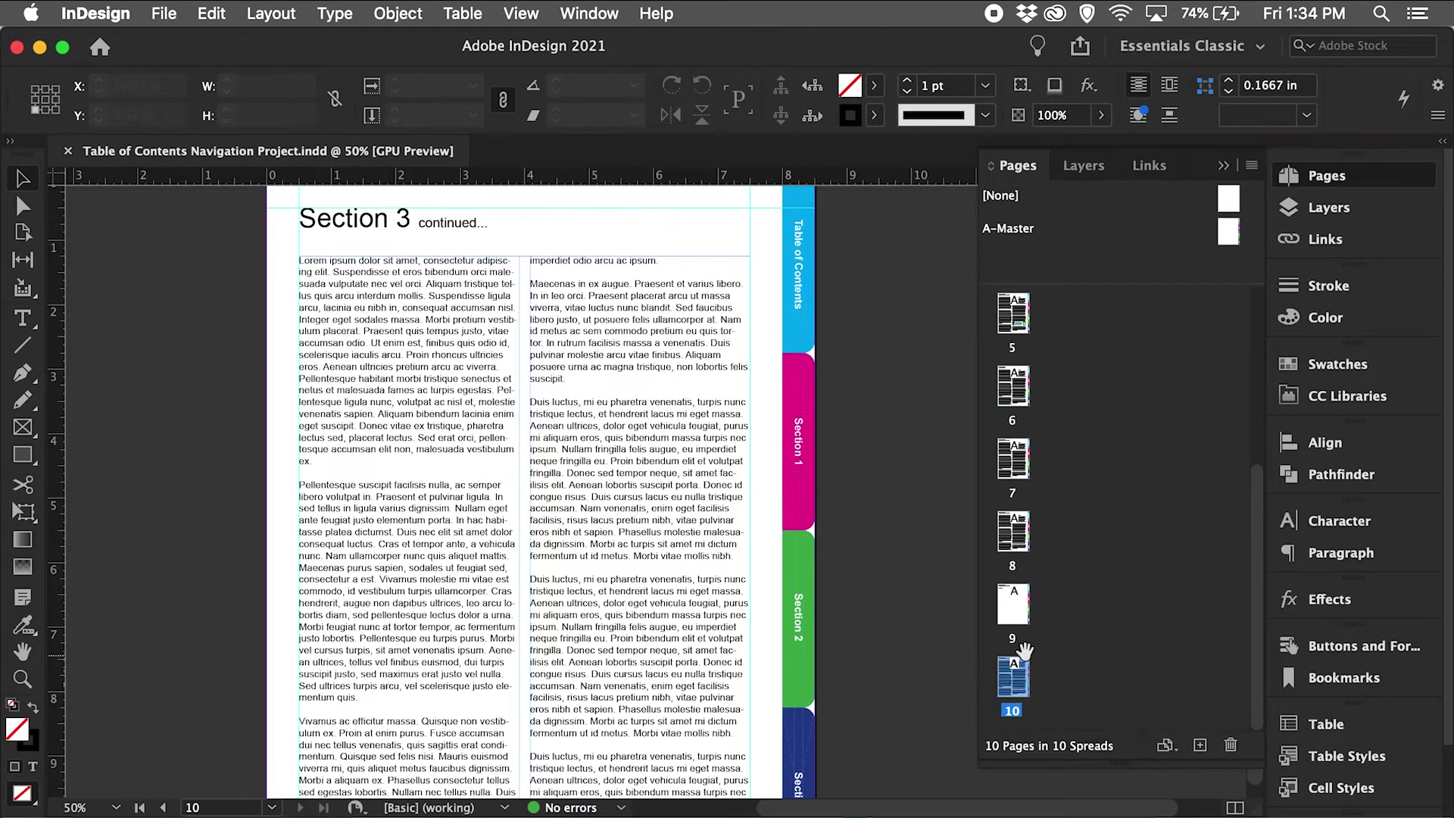
double_click(1013, 604)
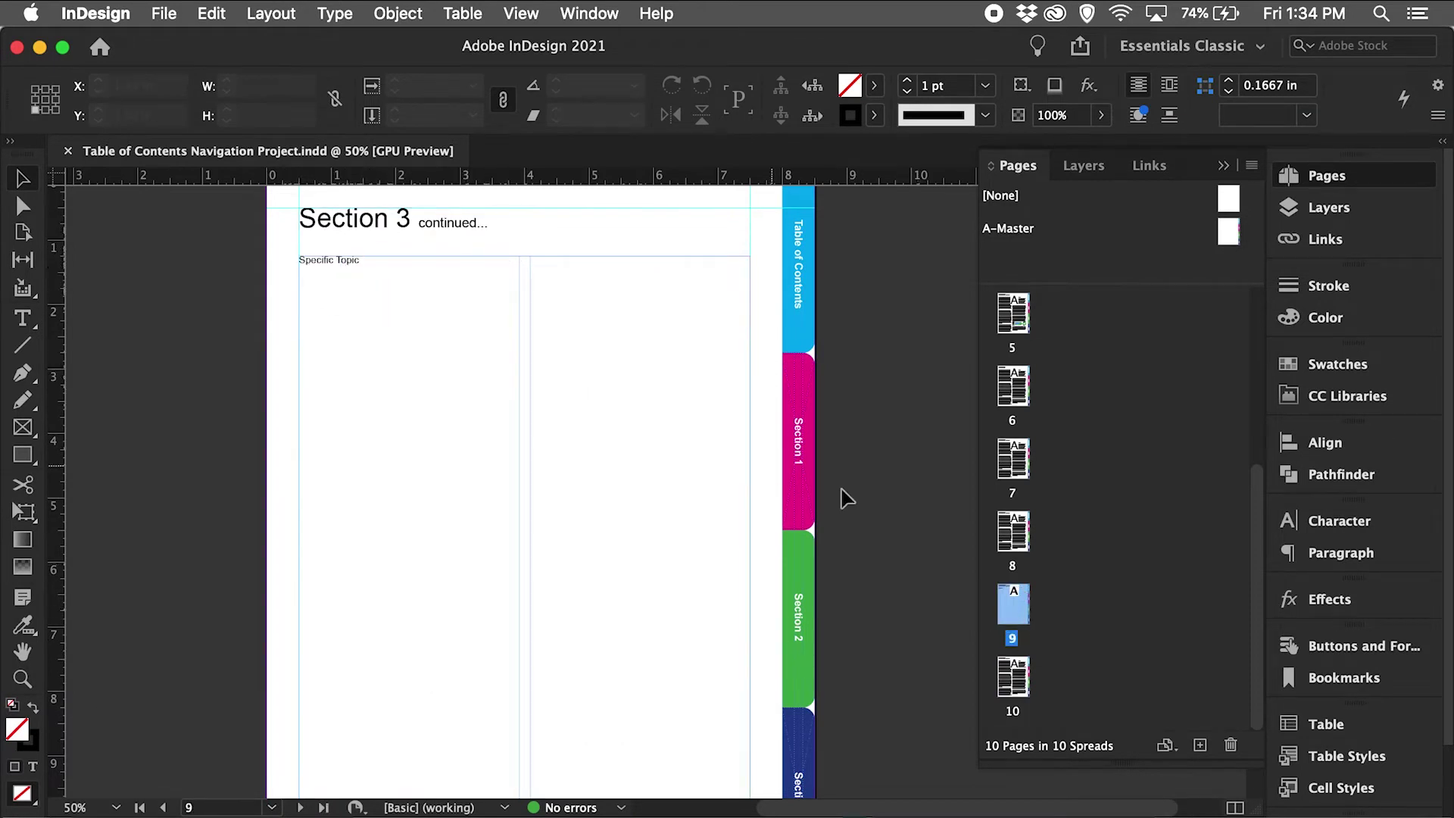
scroll(1046, 392, "up", 5)
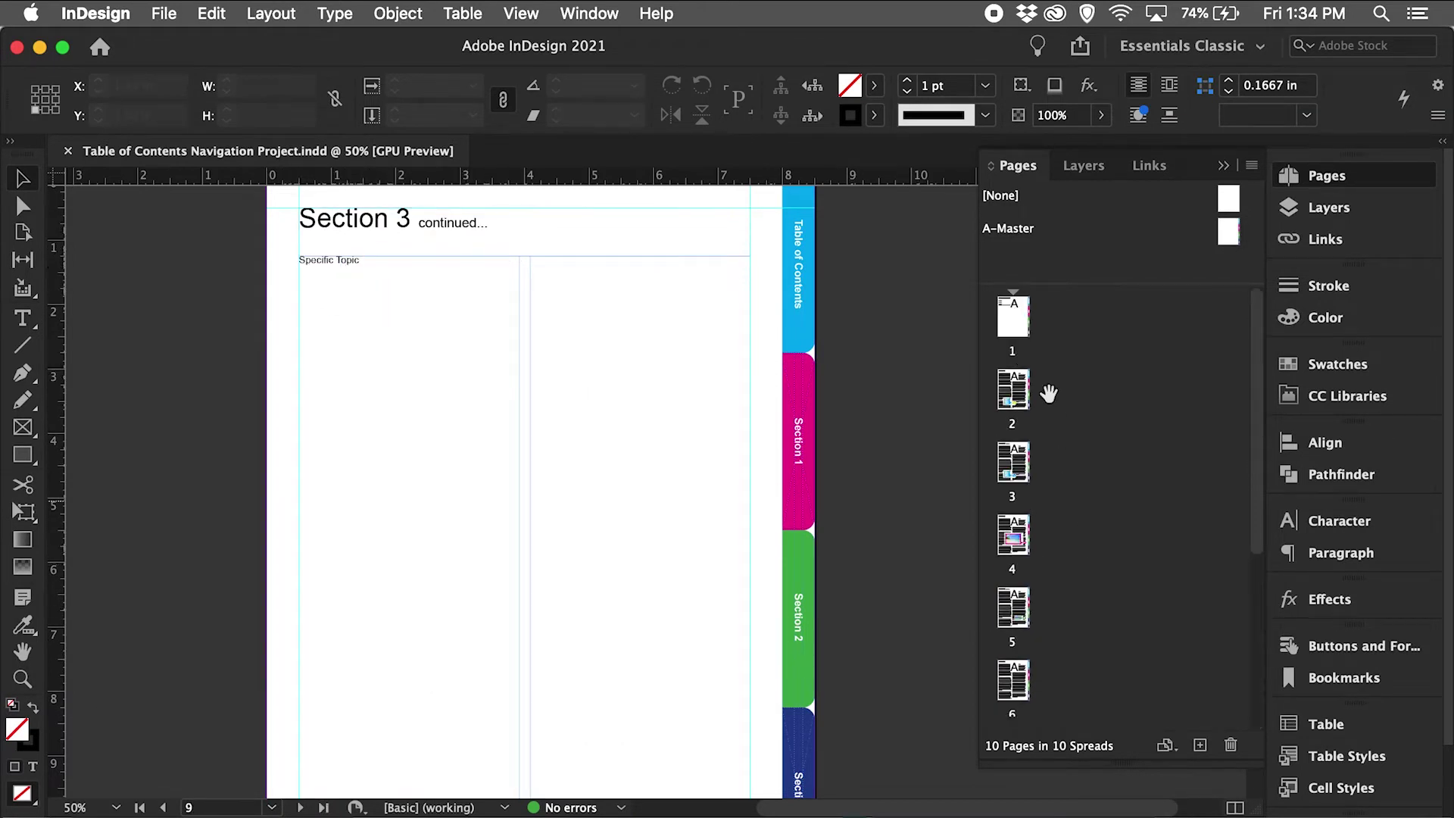
double_click(1013, 332)
Zoom the Table of Contents page in to 100%
key("z")
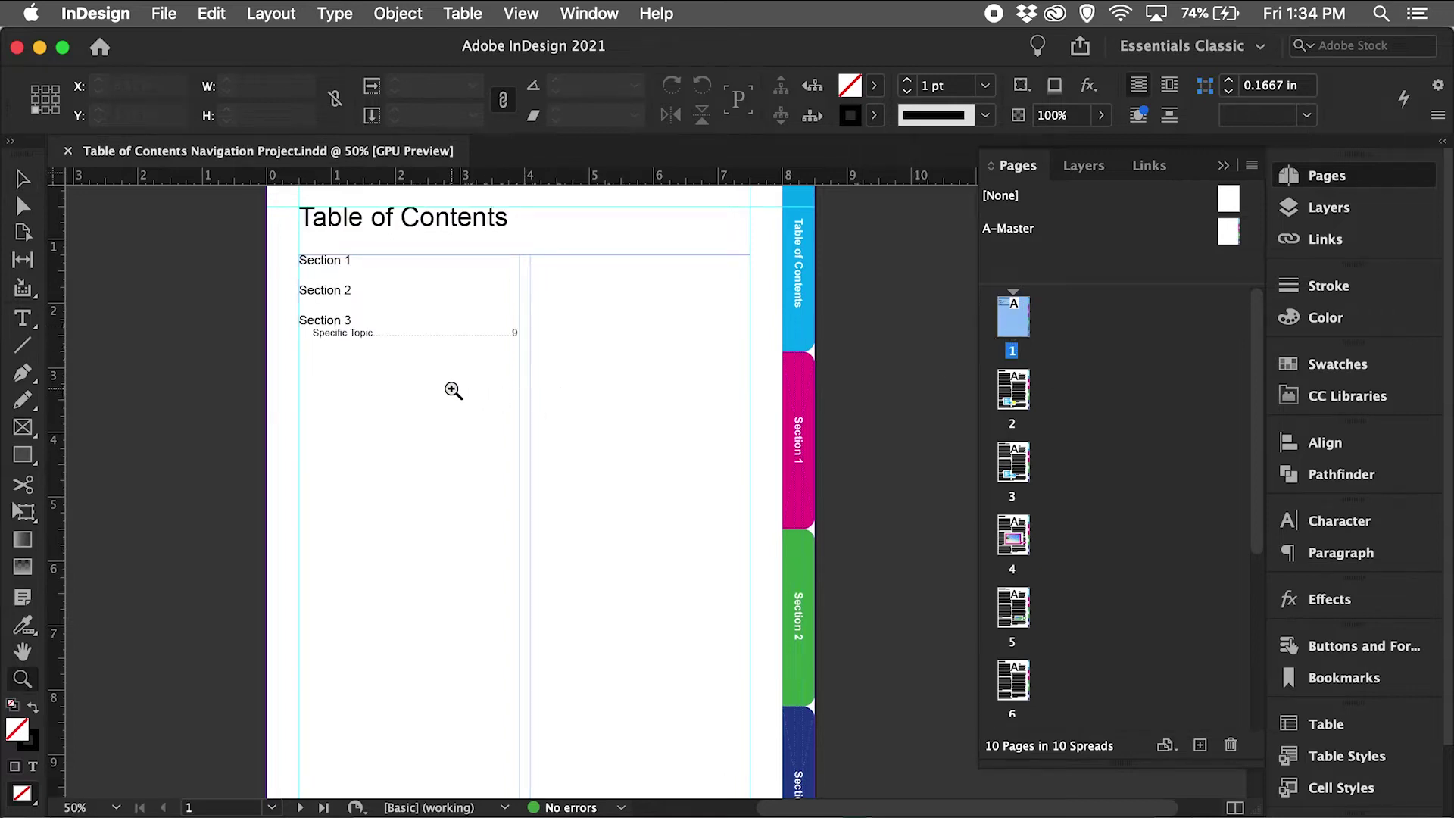
left_click(453, 390)
left_click(672, 480)
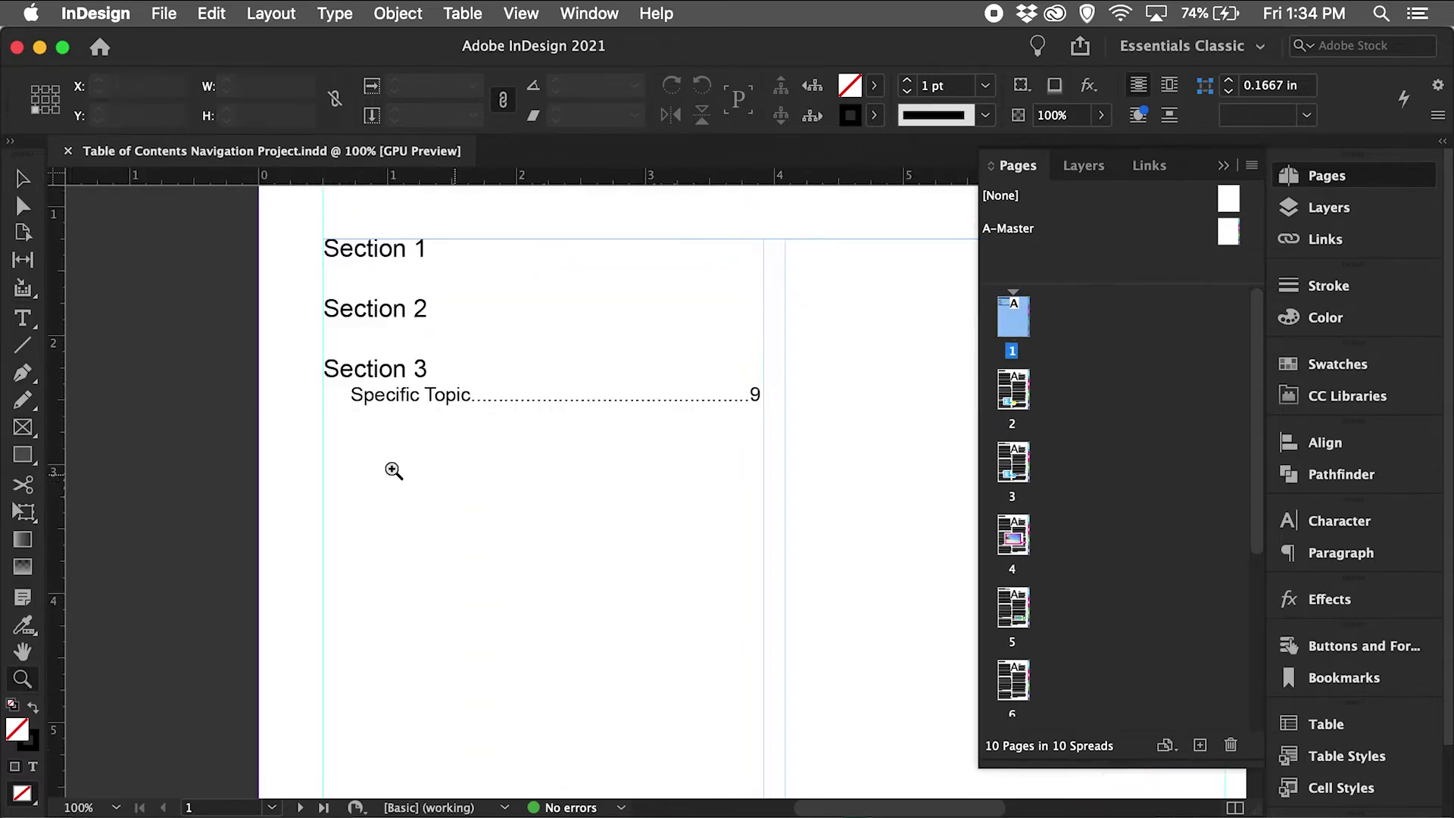
Draw a 3.32 × 0.22 in rectangle frame over the Specific Topic entry and show Buttons and Forms
left_click(23, 428)
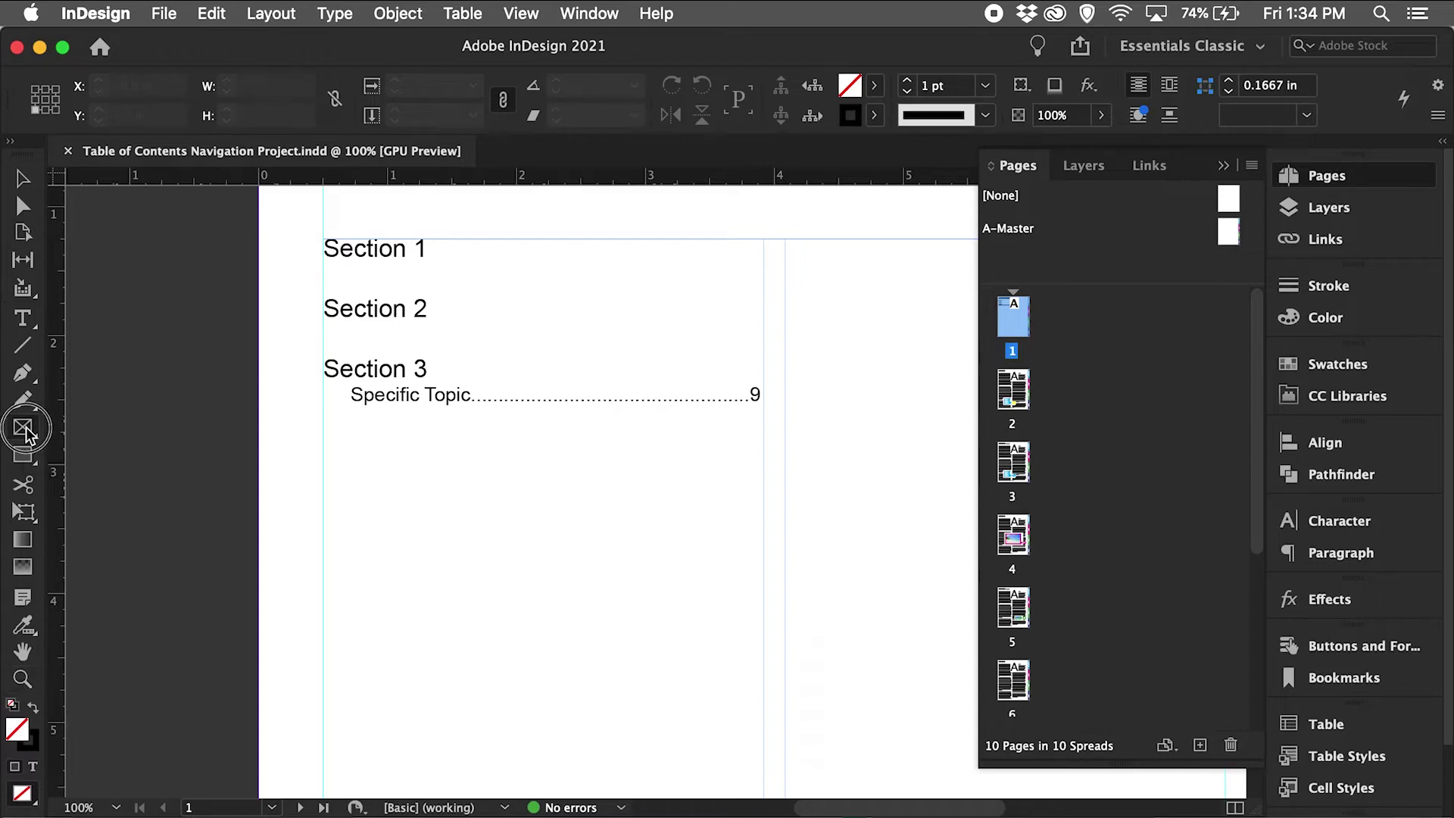
left_click_drag(25, 433, 177, 455)
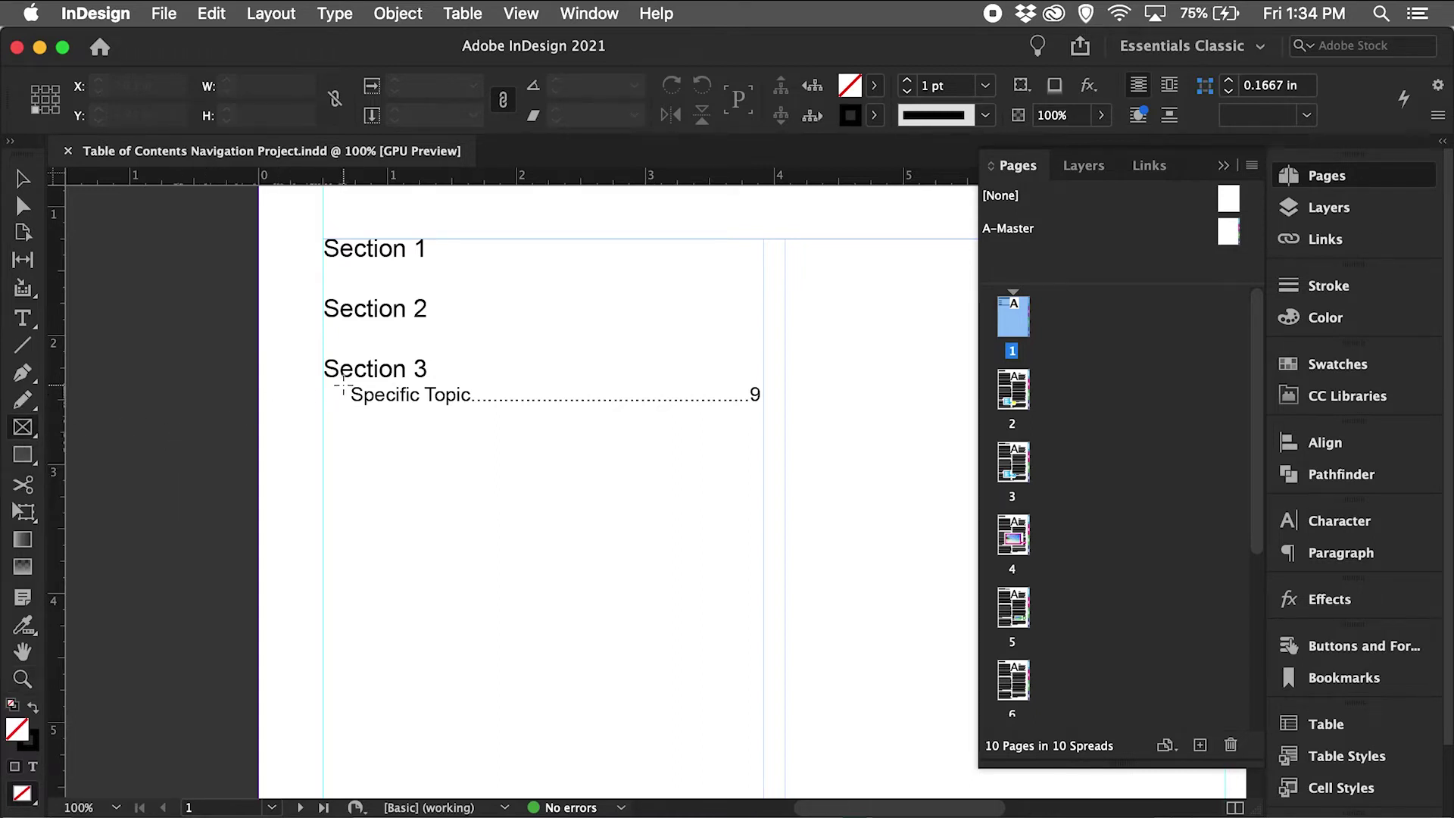
left_click_drag(341, 384, 768, 410)
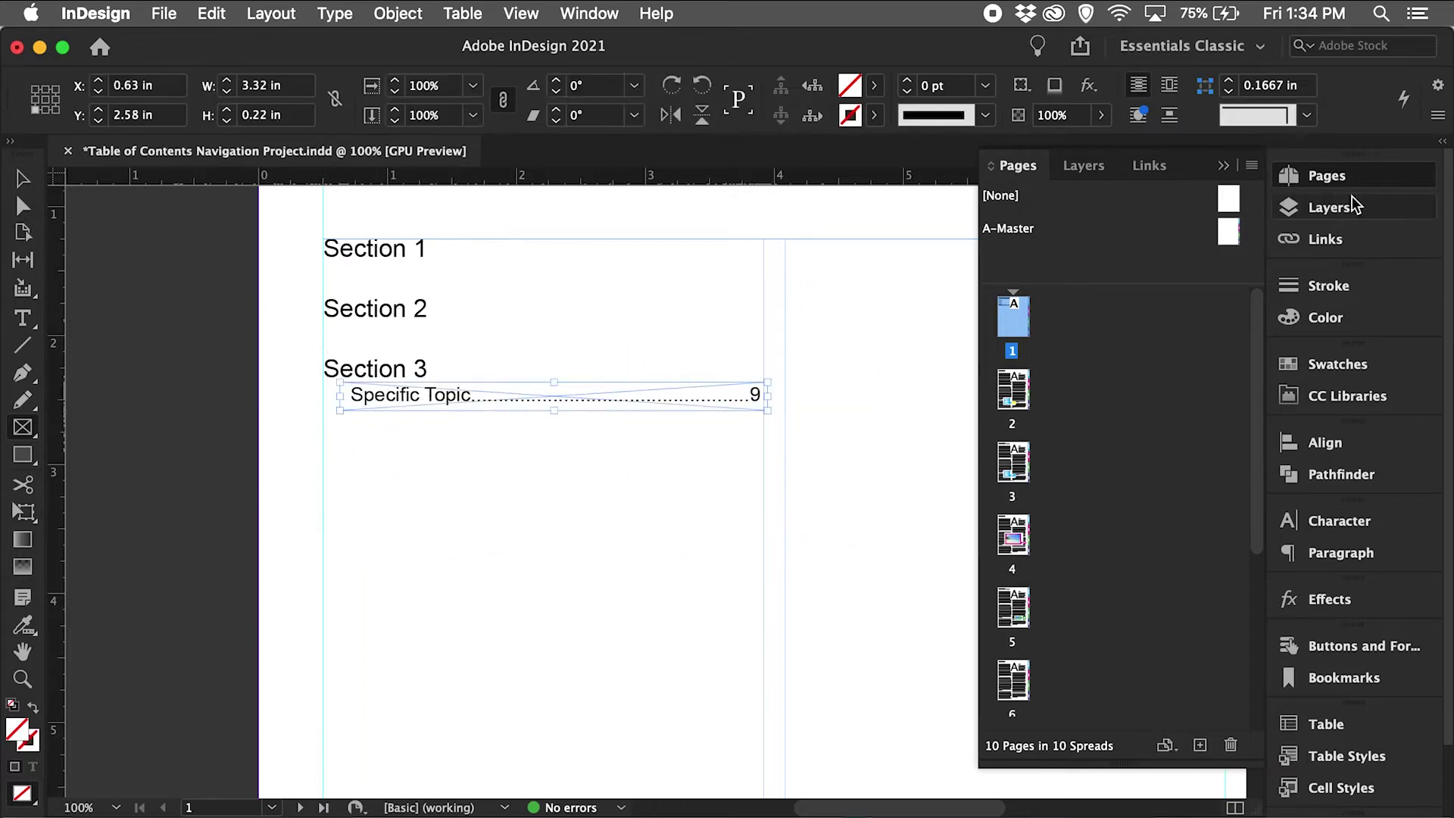
left_click(1356, 650)
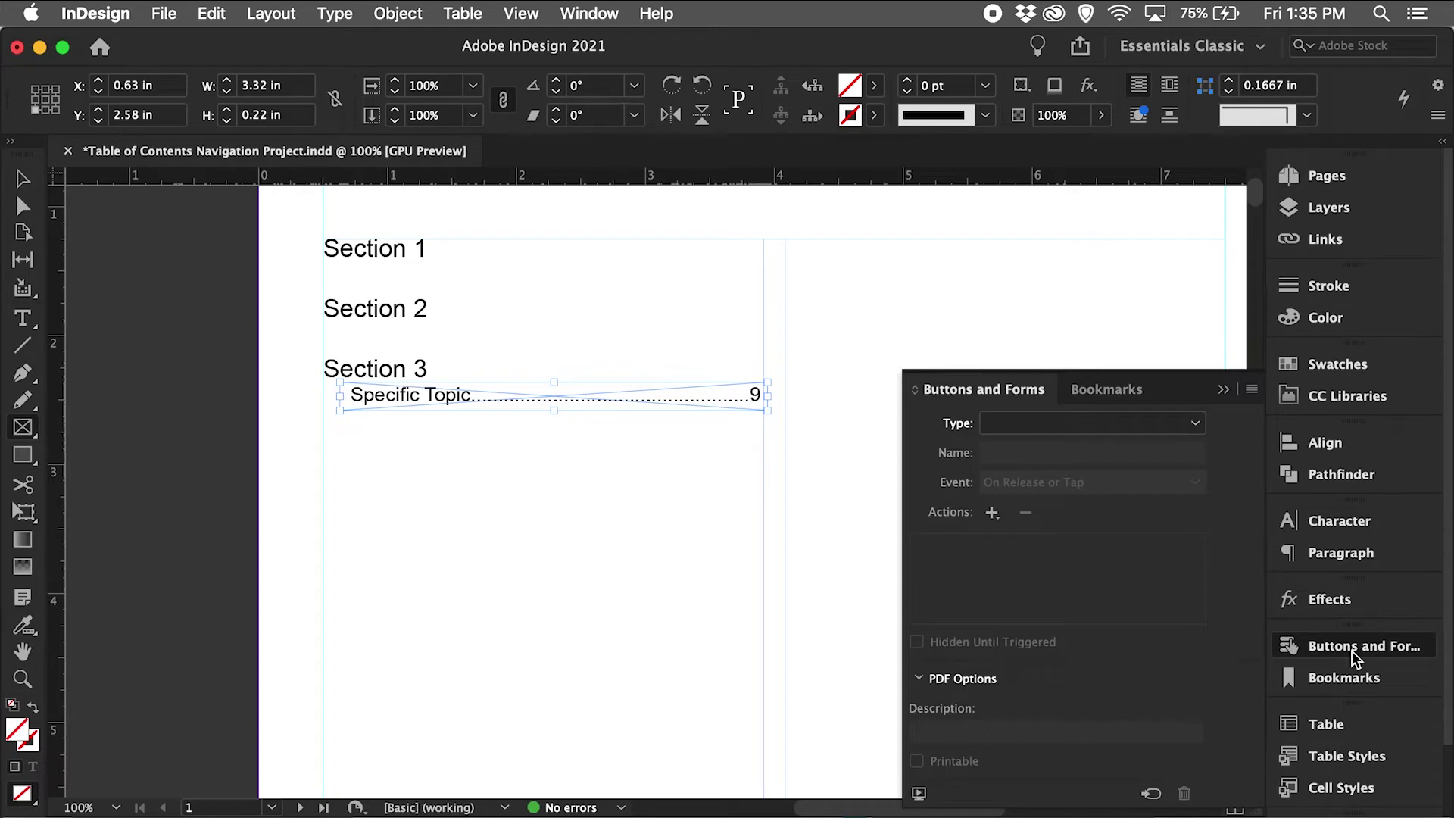
Convert the Specific Topic frame to button 'TOC Page 9' with a Go To Page action targeting page 9
left_click(1195, 424)
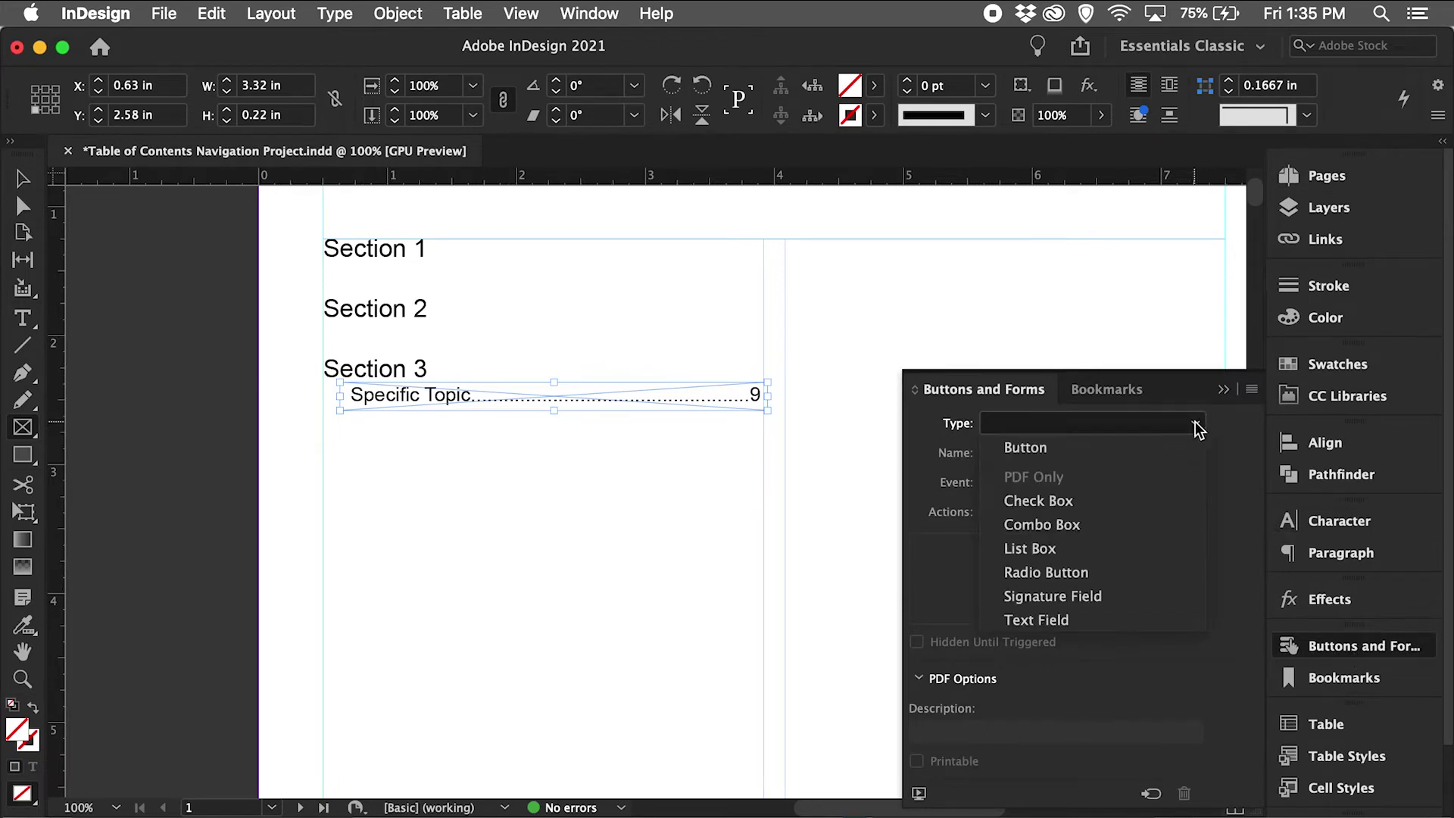
left_click(1159, 449)
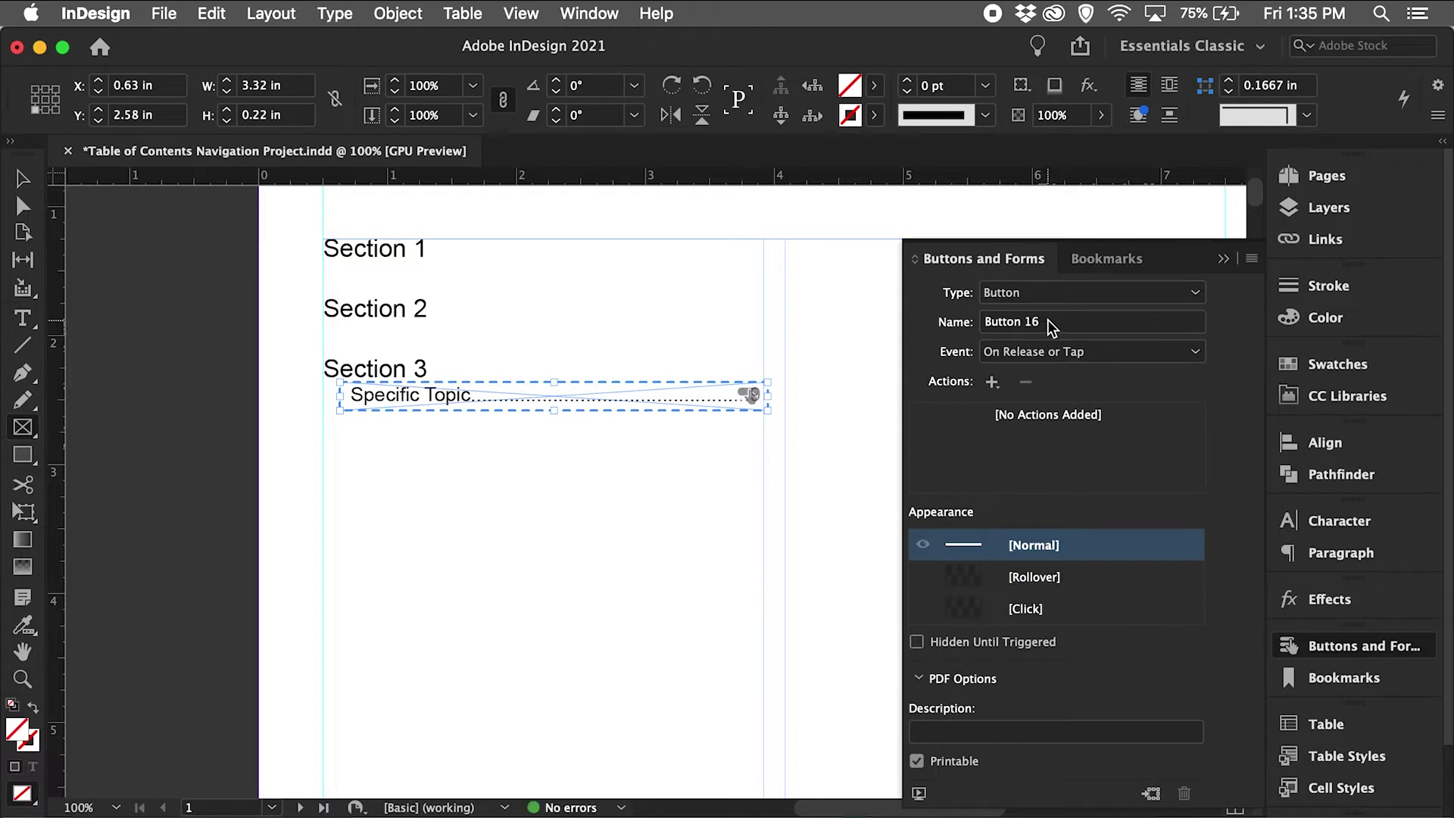
left_click_drag(1048, 324, 989, 321)
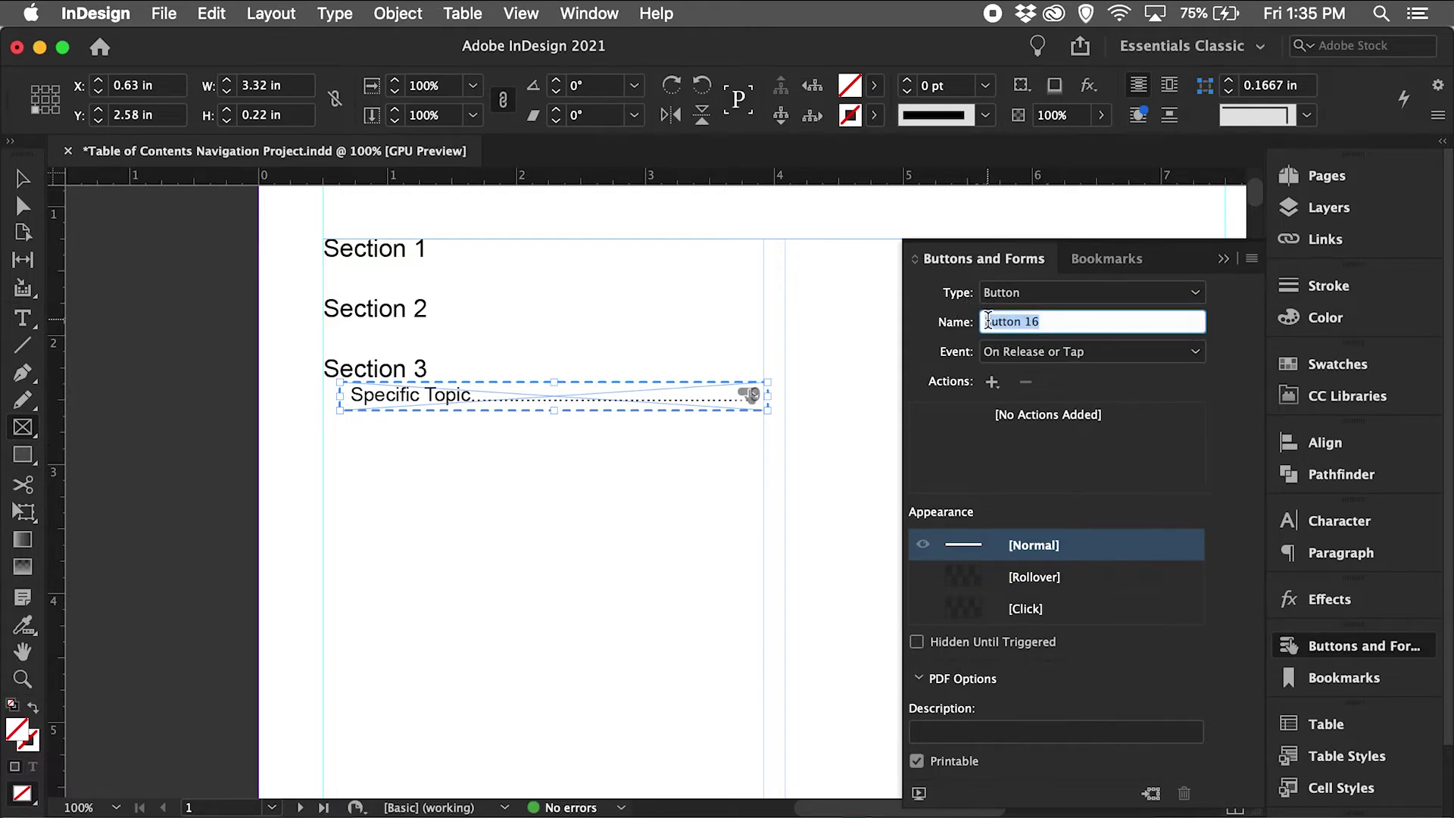
type("TOC Page 9")
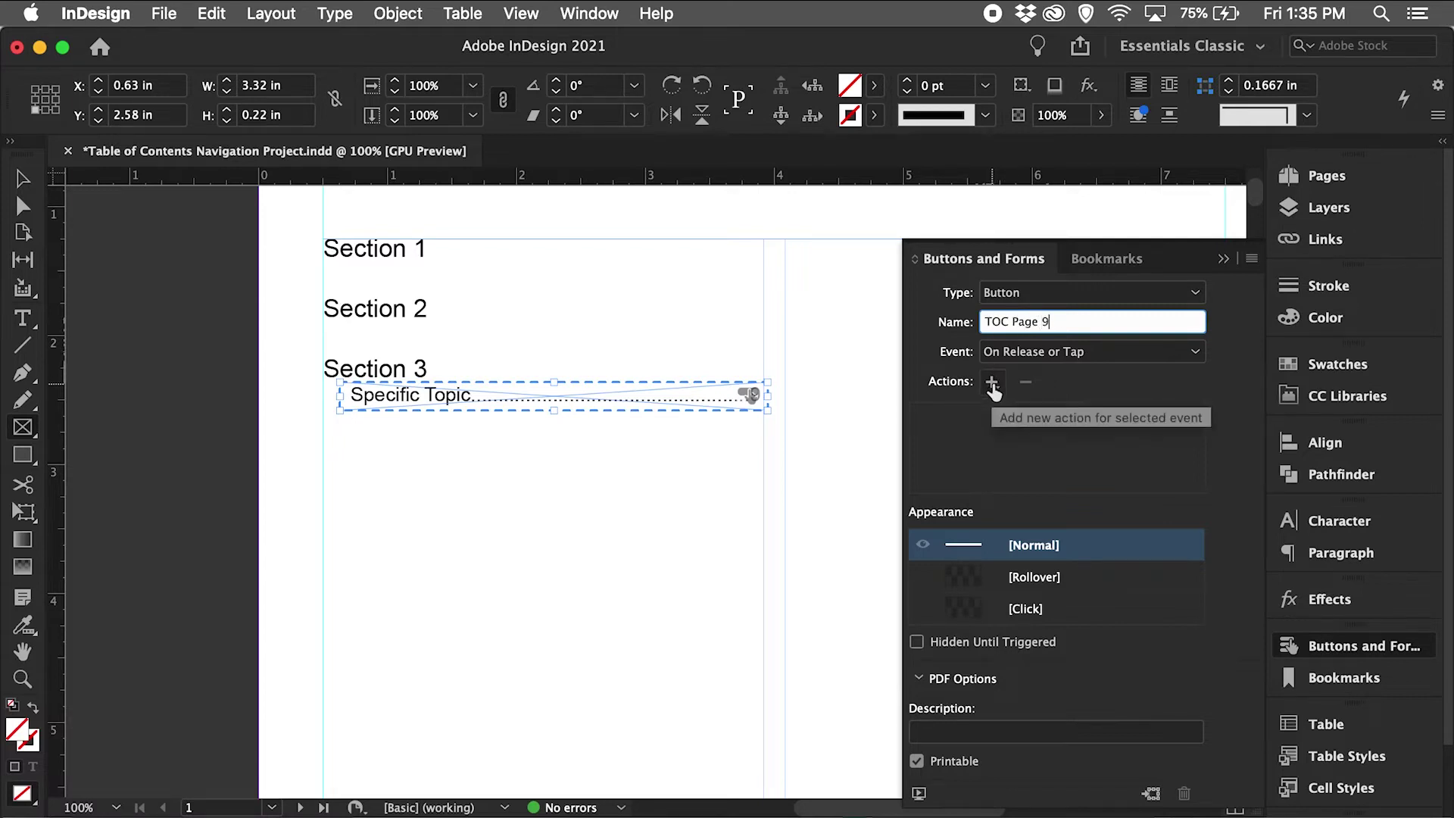
left_click(992, 382)
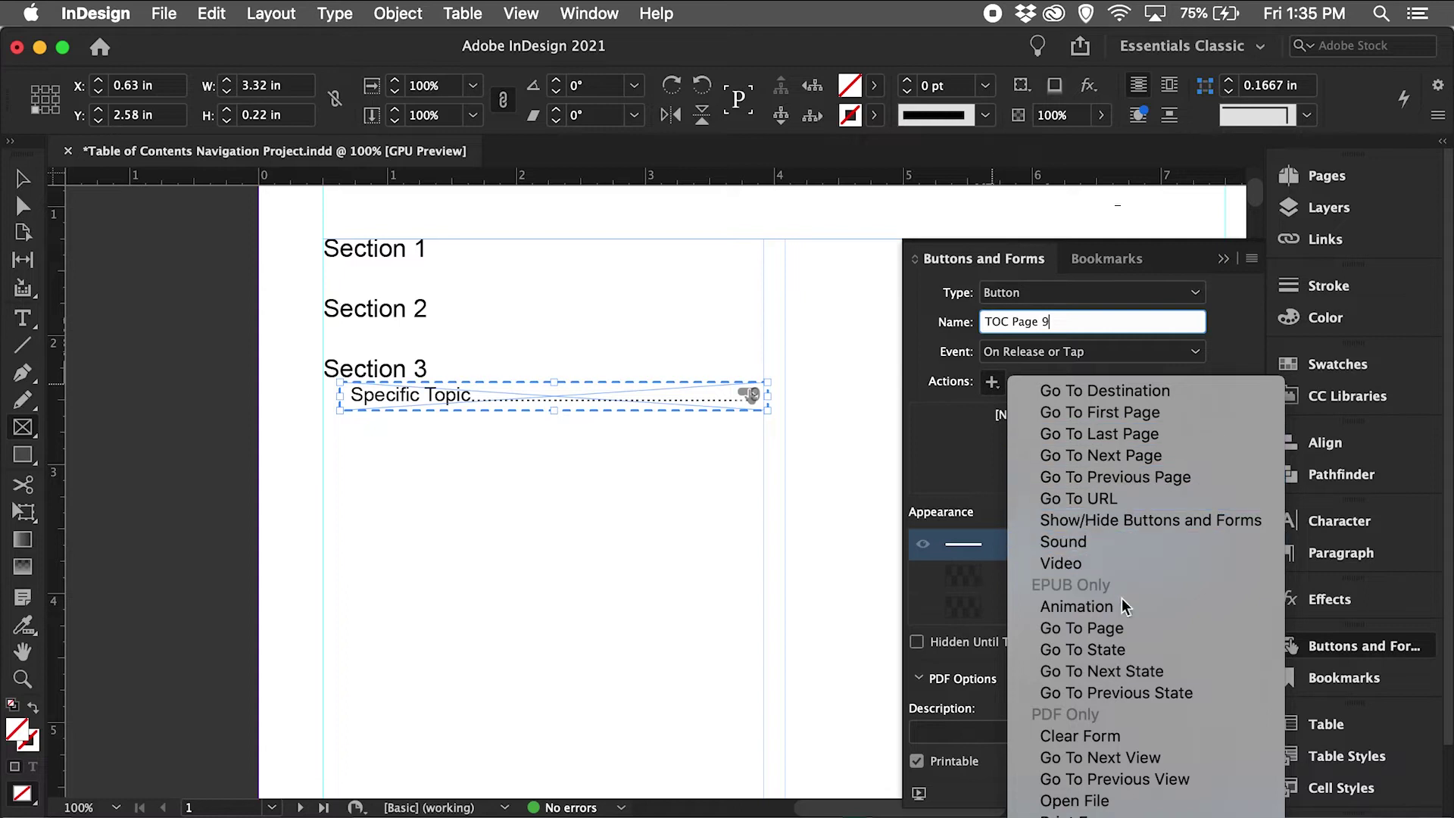
left_click(1142, 635)
left_click(989, 491)
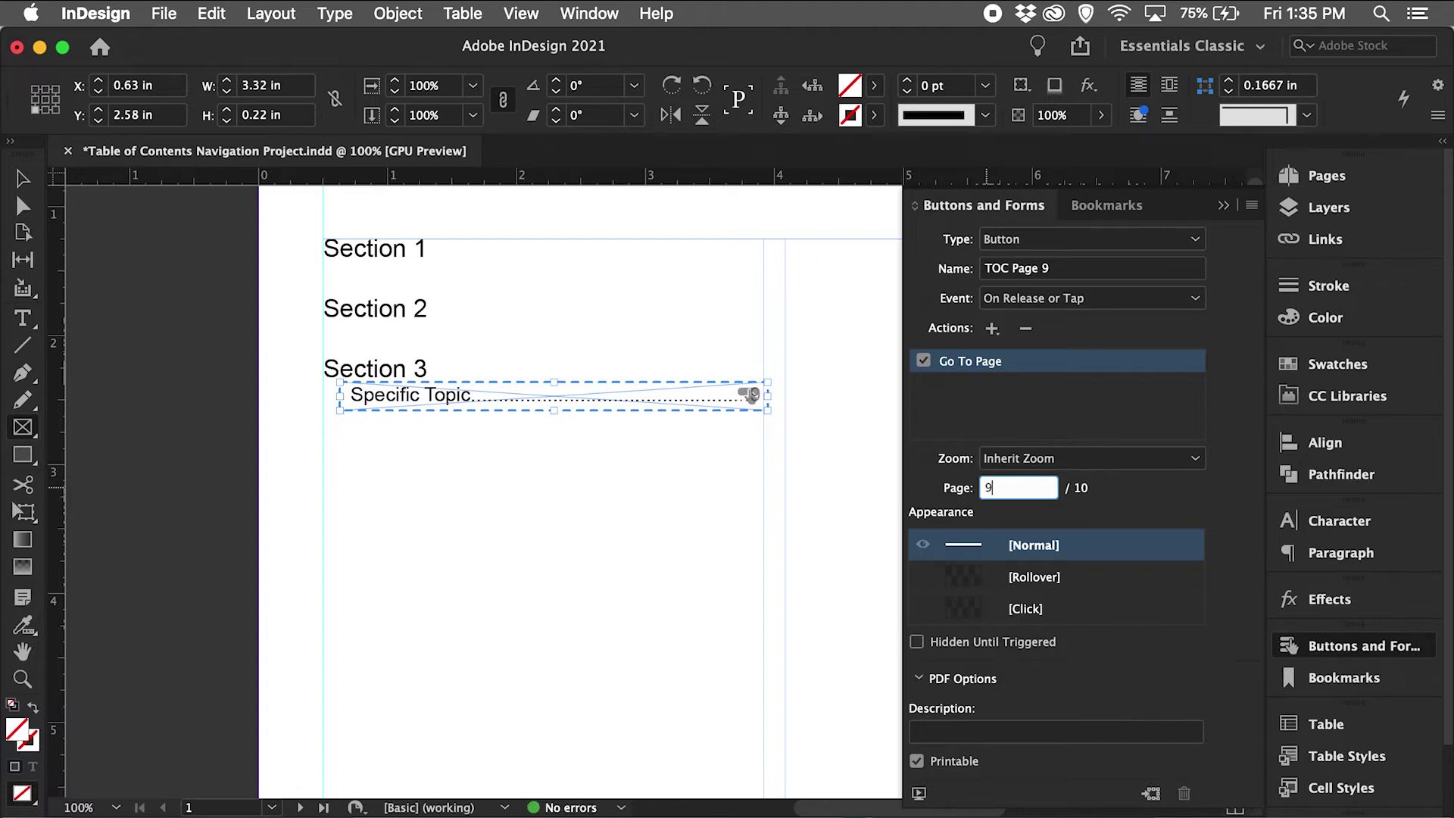
key("Return")
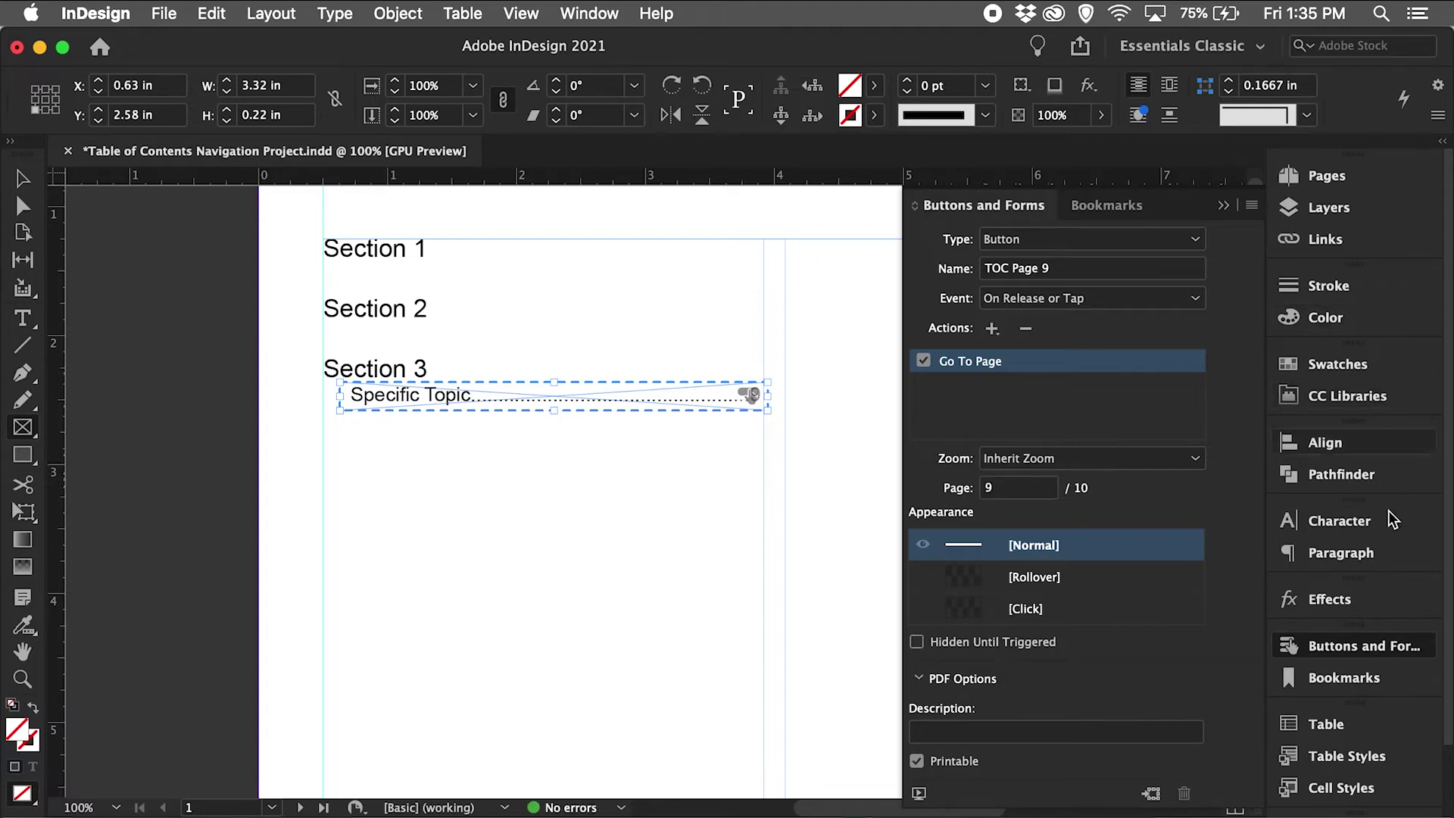
left_click(1394, 648)
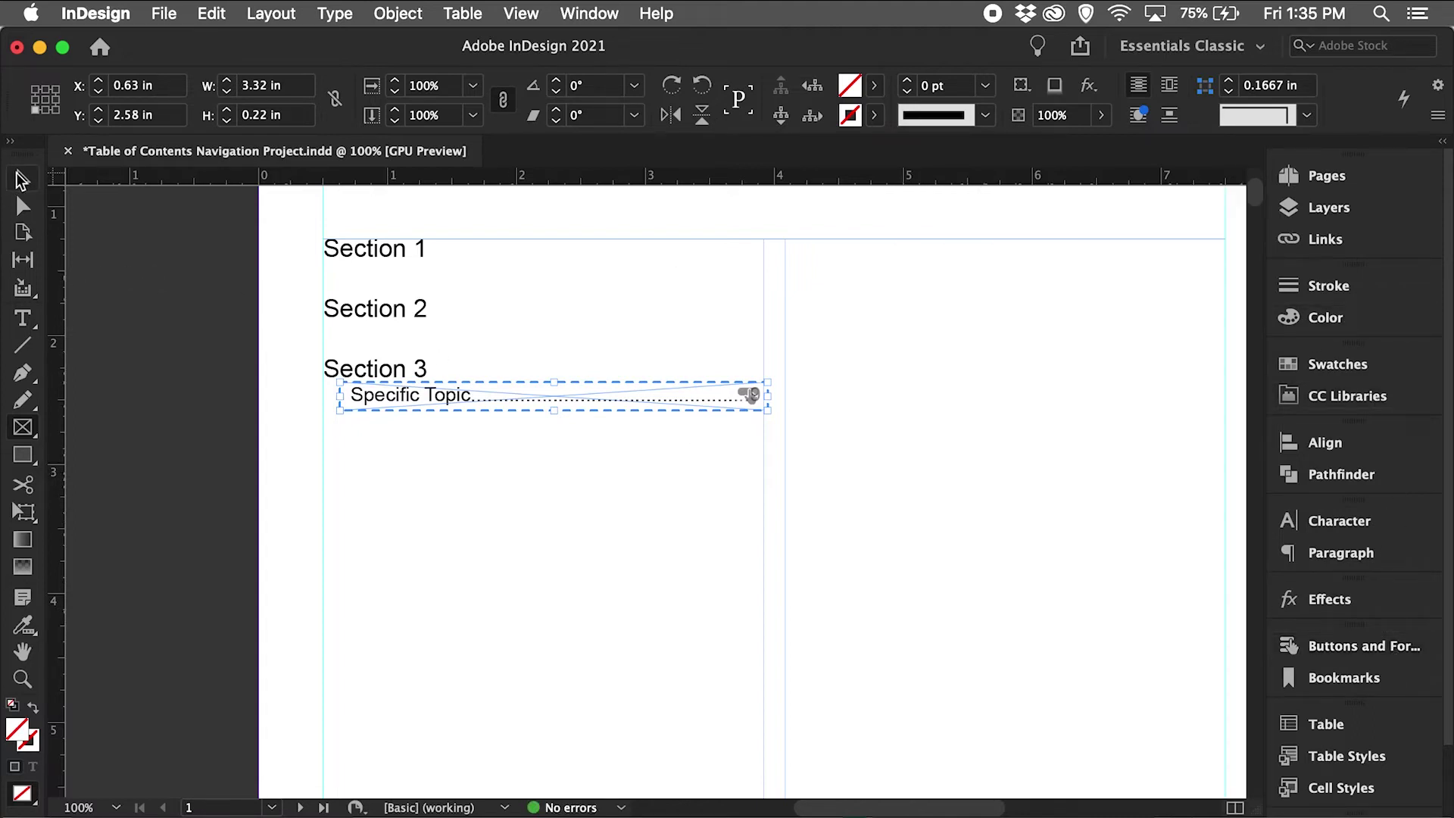
Draw a 1.1 × 0.32 in rectangle frame over the Section 2 contents entry
left_click(76, 379)
left_click(22, 427)
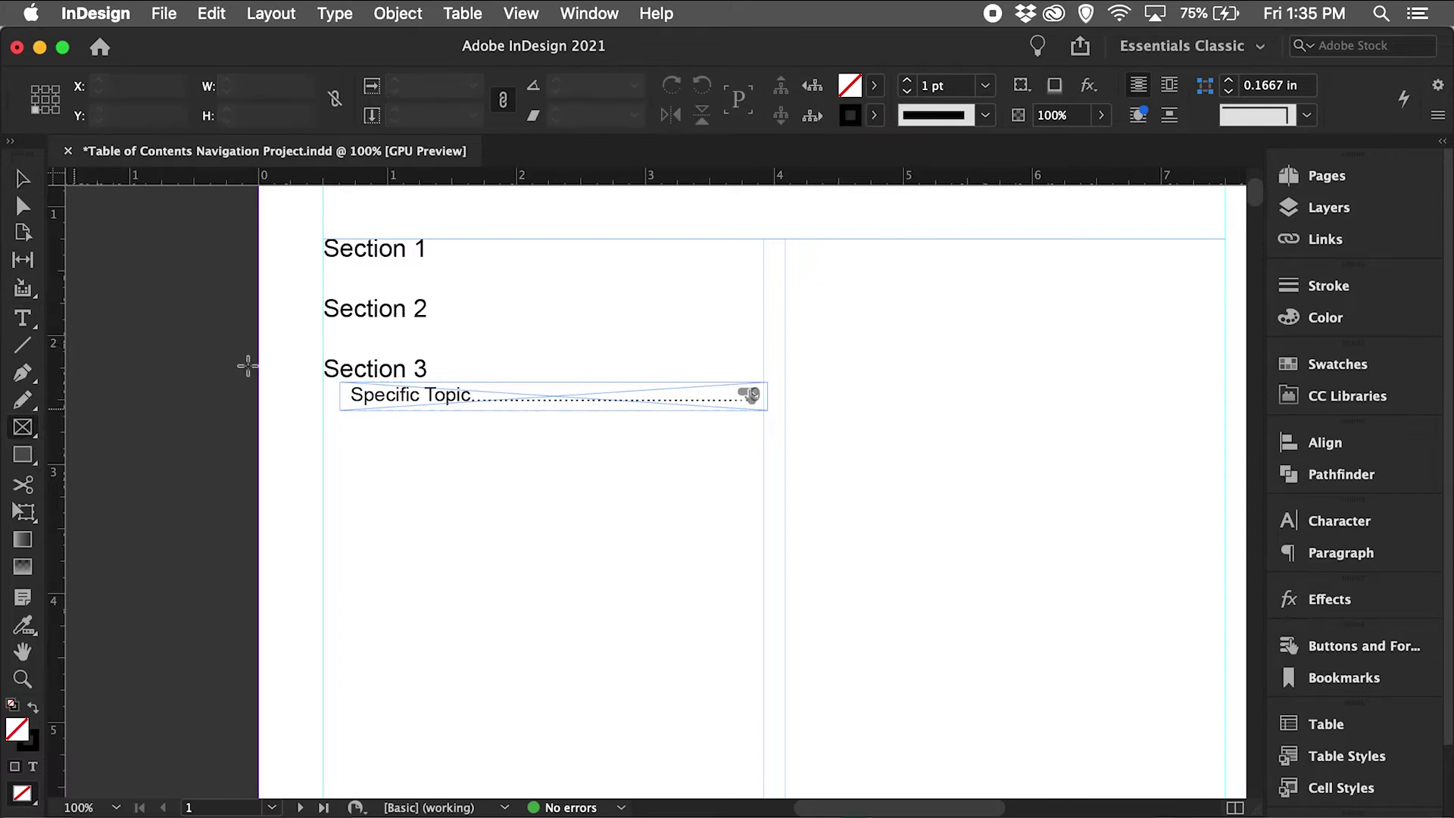
left_click_drag(311, 291, 453, 332)
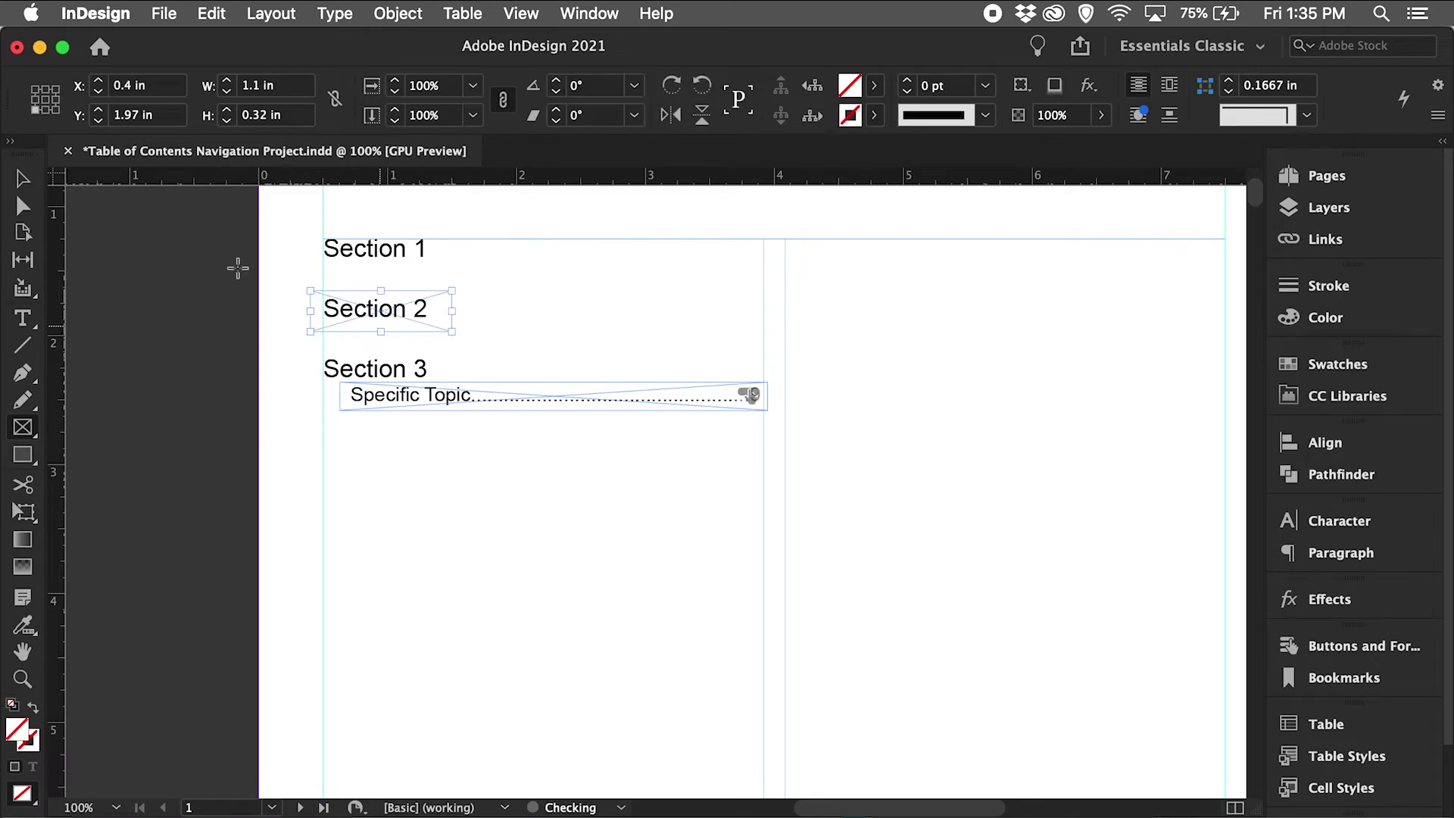
key("v")
left_click(142, 382)
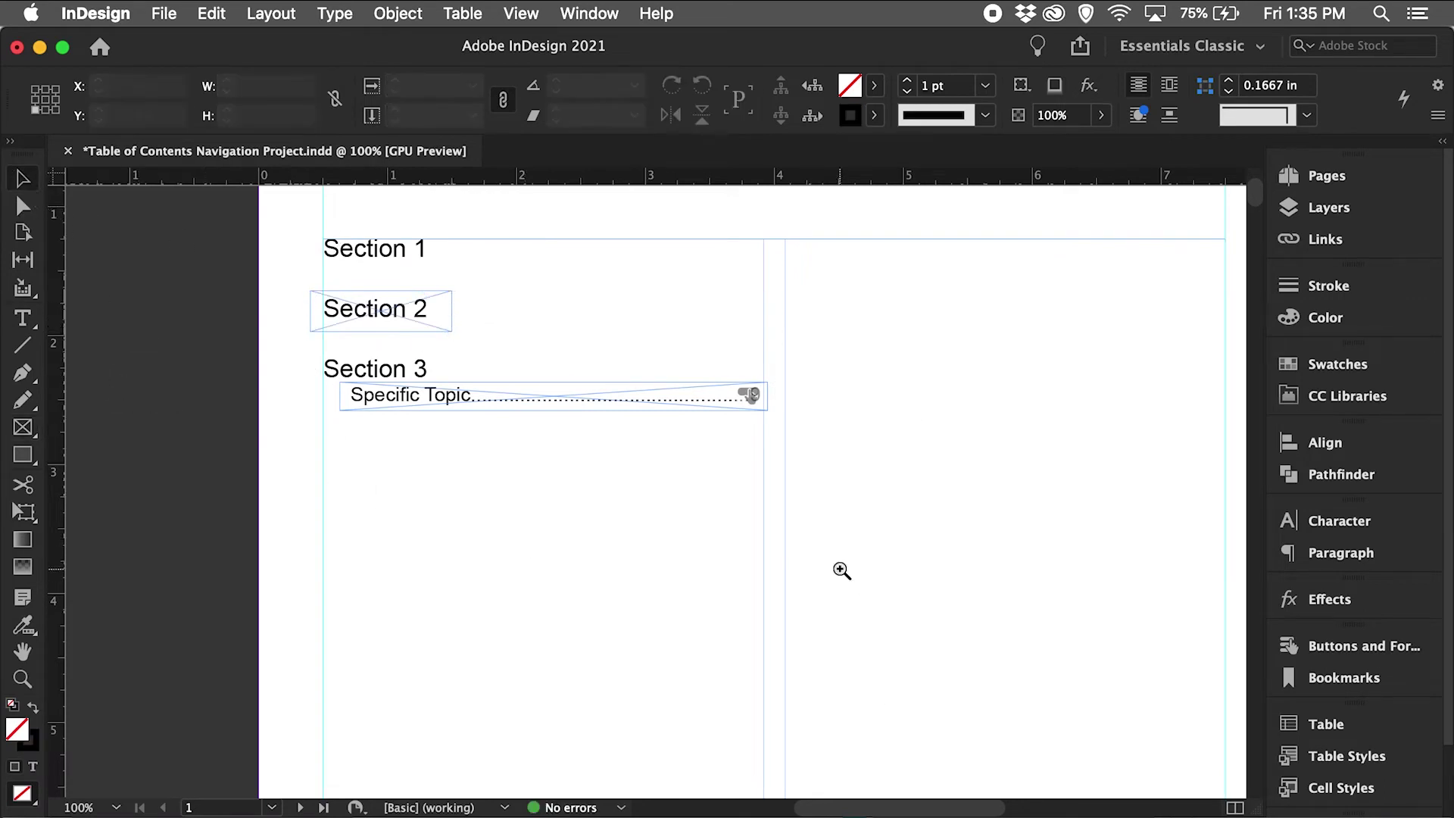
Zoom out to 50%, confirm Section 2 starts on page 4, then reselect the frame on page 1
key("z")
left_click(824, 536, "alt")
left_click(825, 536, "alt")
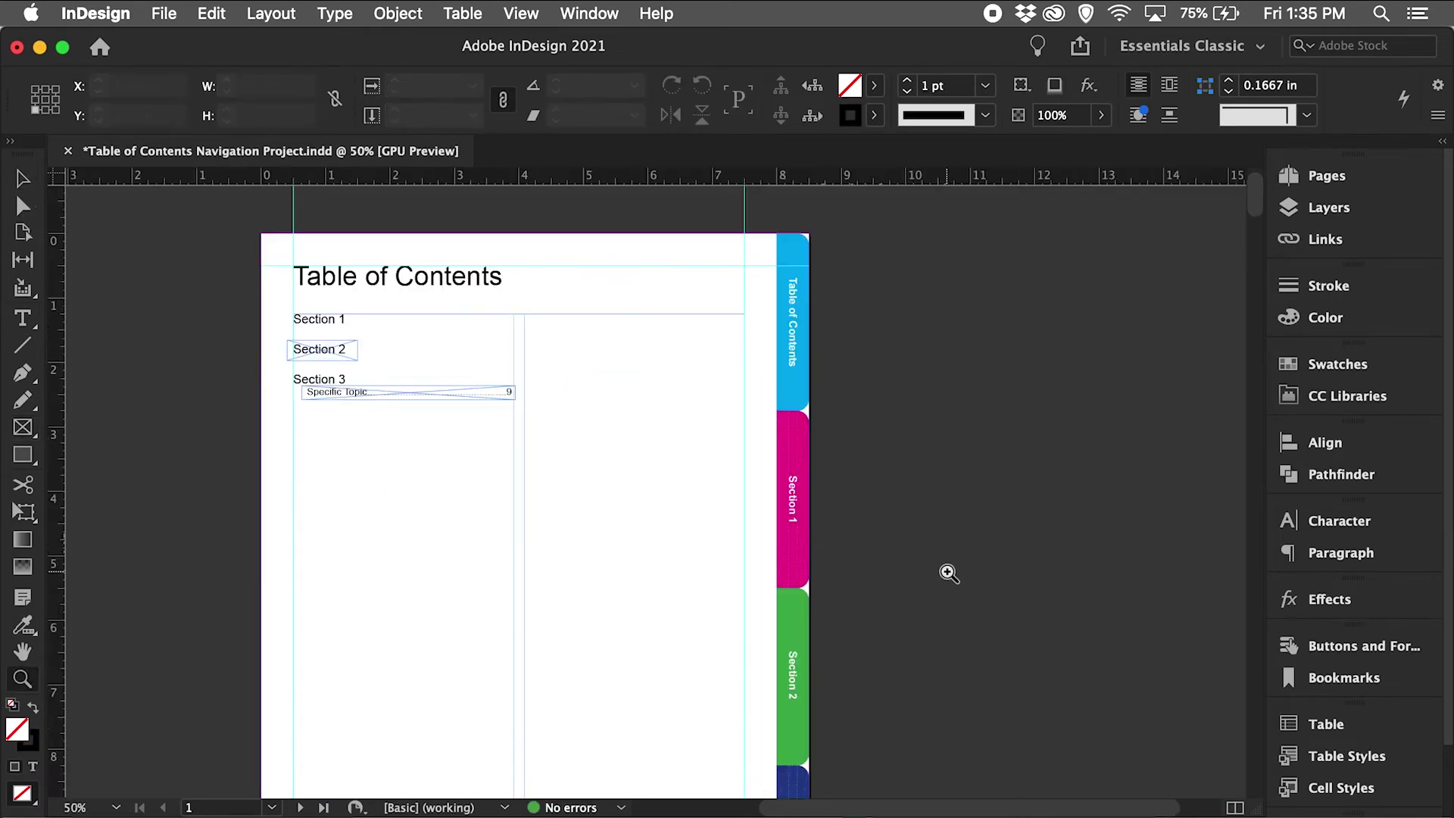
key("v")
left_click(1327, 175)
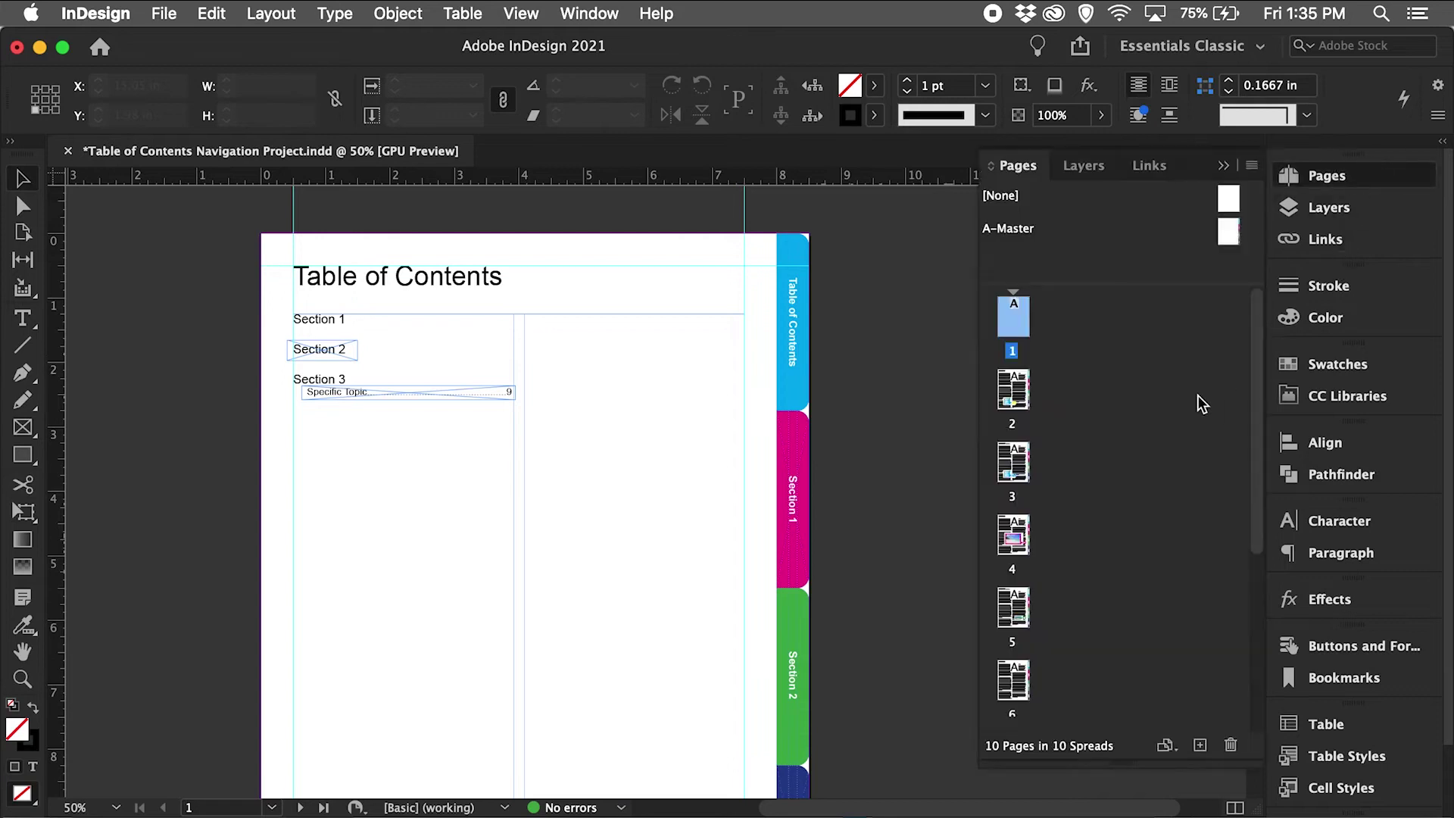
double_click(1019, 541)
double_click(1013, 463)
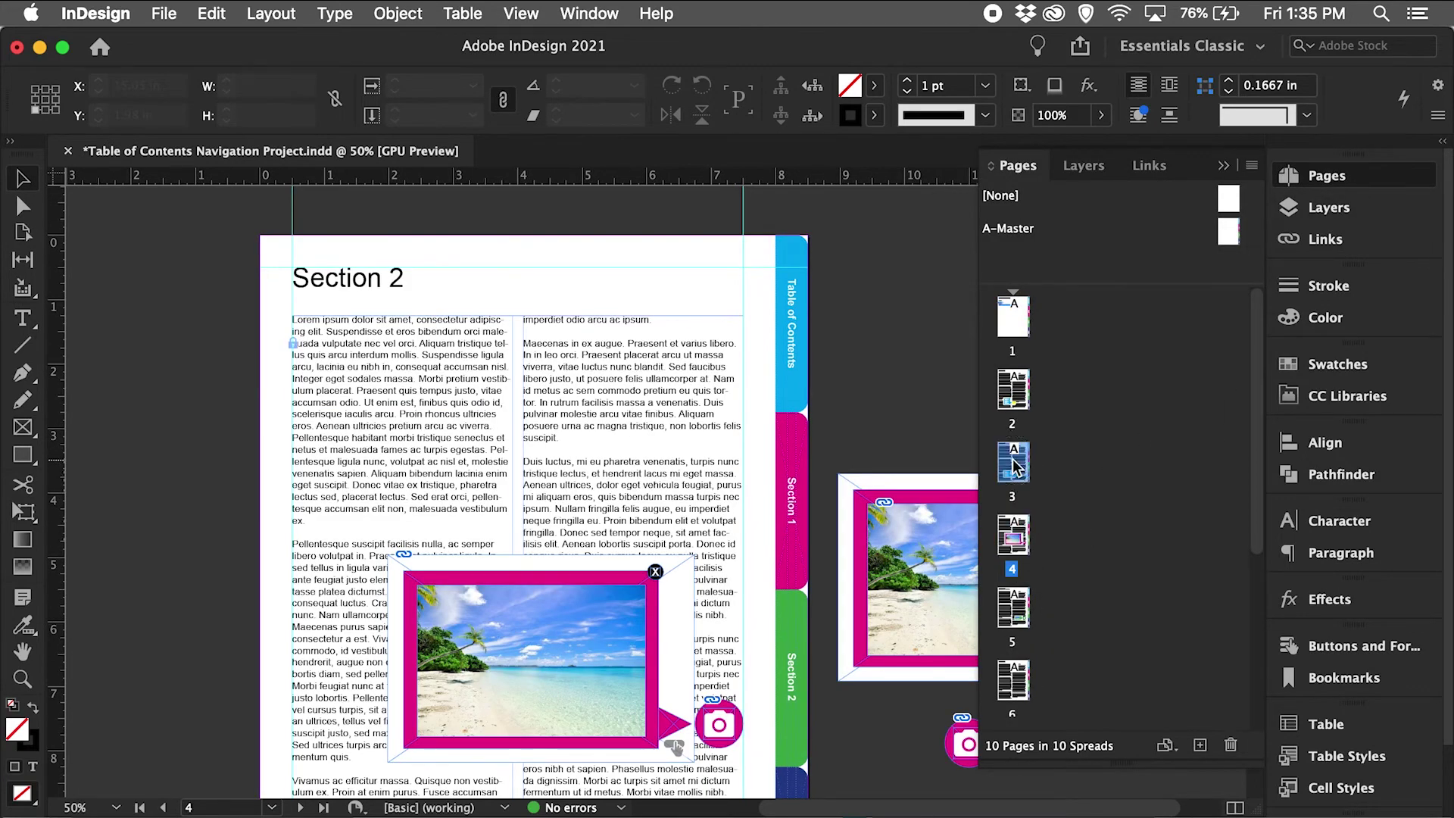
double_click(1012, 536)
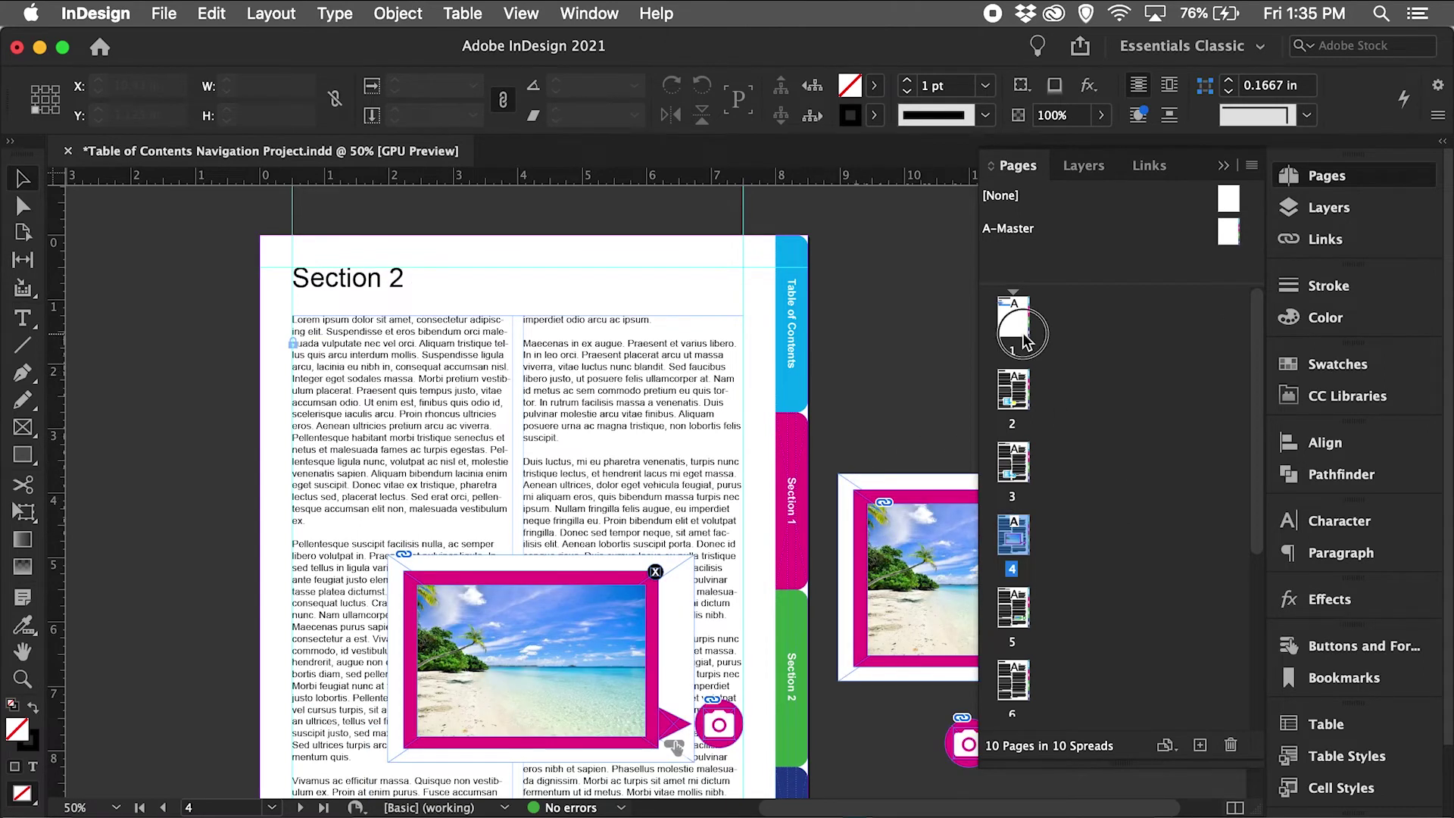
double_click(1014, 314)
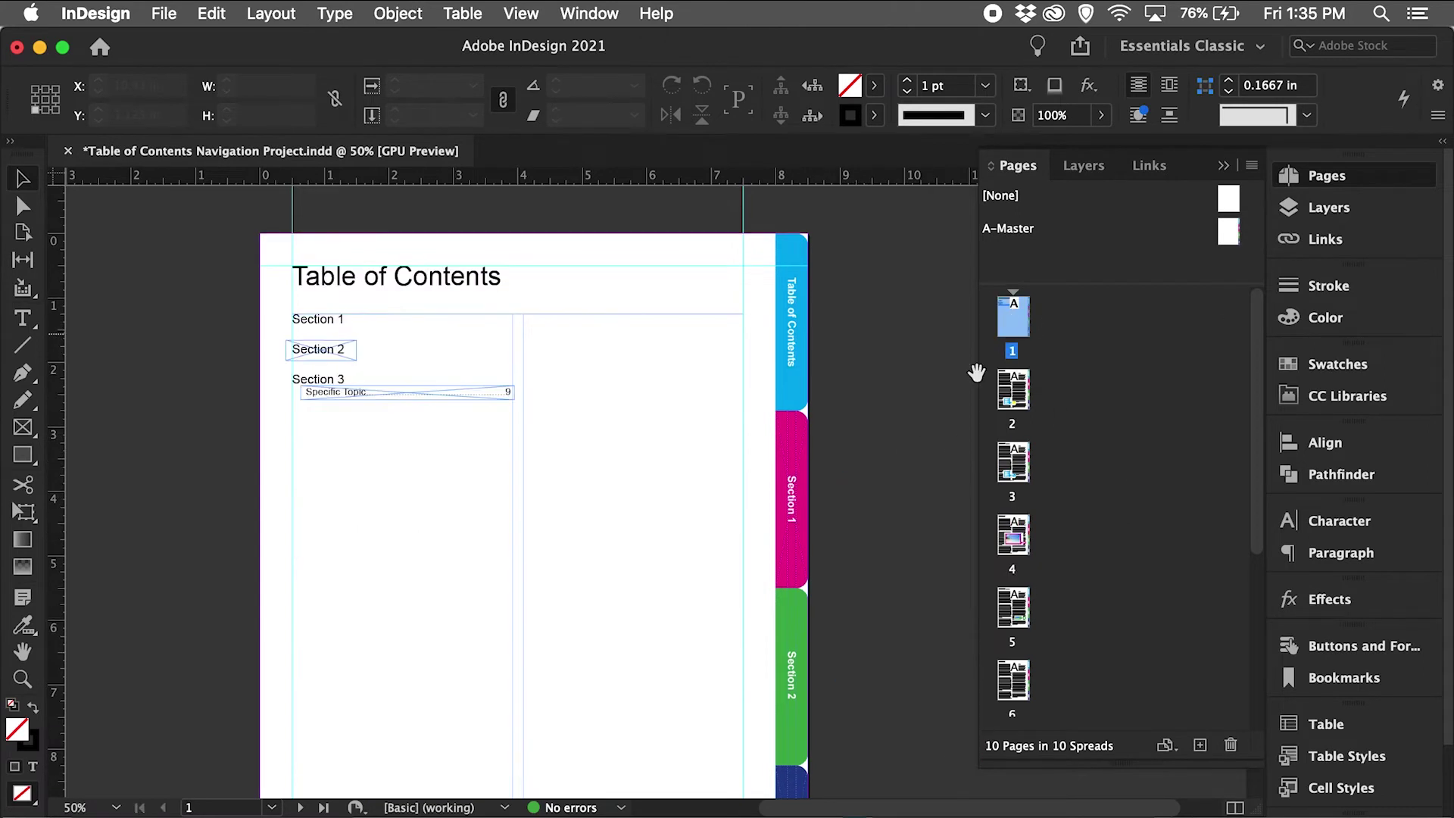
left_click(341, 353)
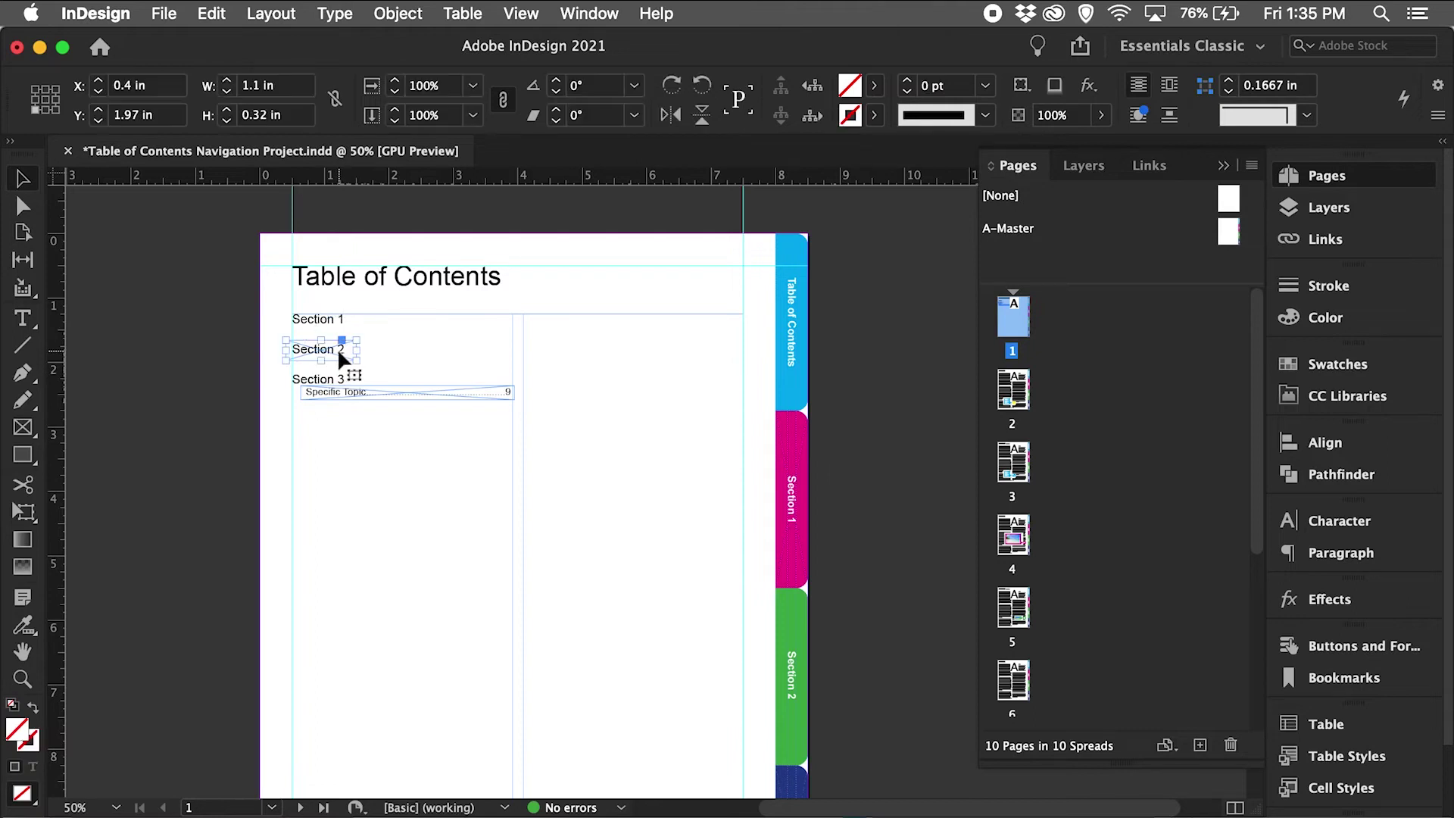
Make the Section 2 frame button 'TOC Section 2' with a Go To Page action to page 4
left_click(1362, 650)
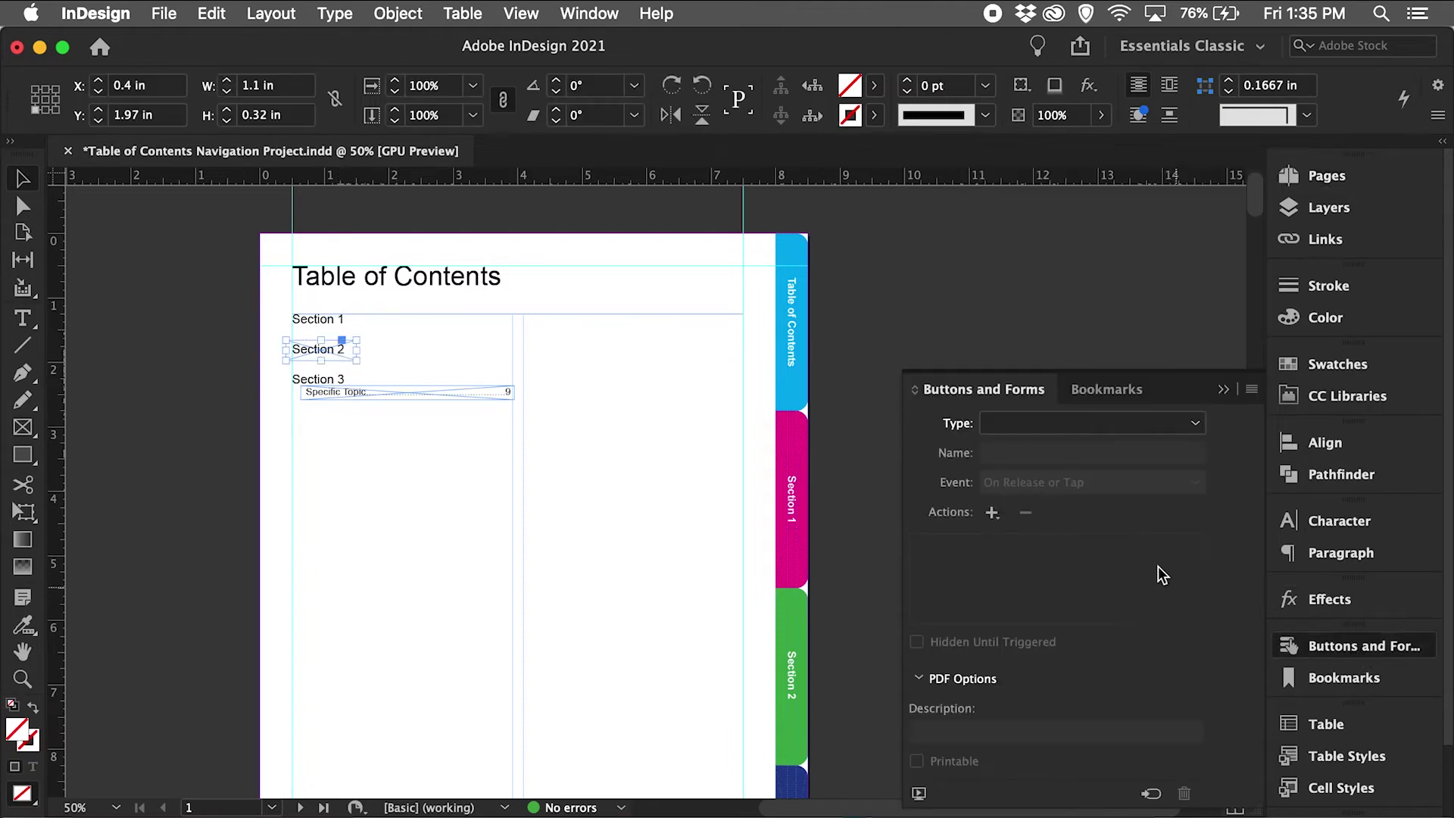
left_click(1193, 424)
left_click(1183, 452)
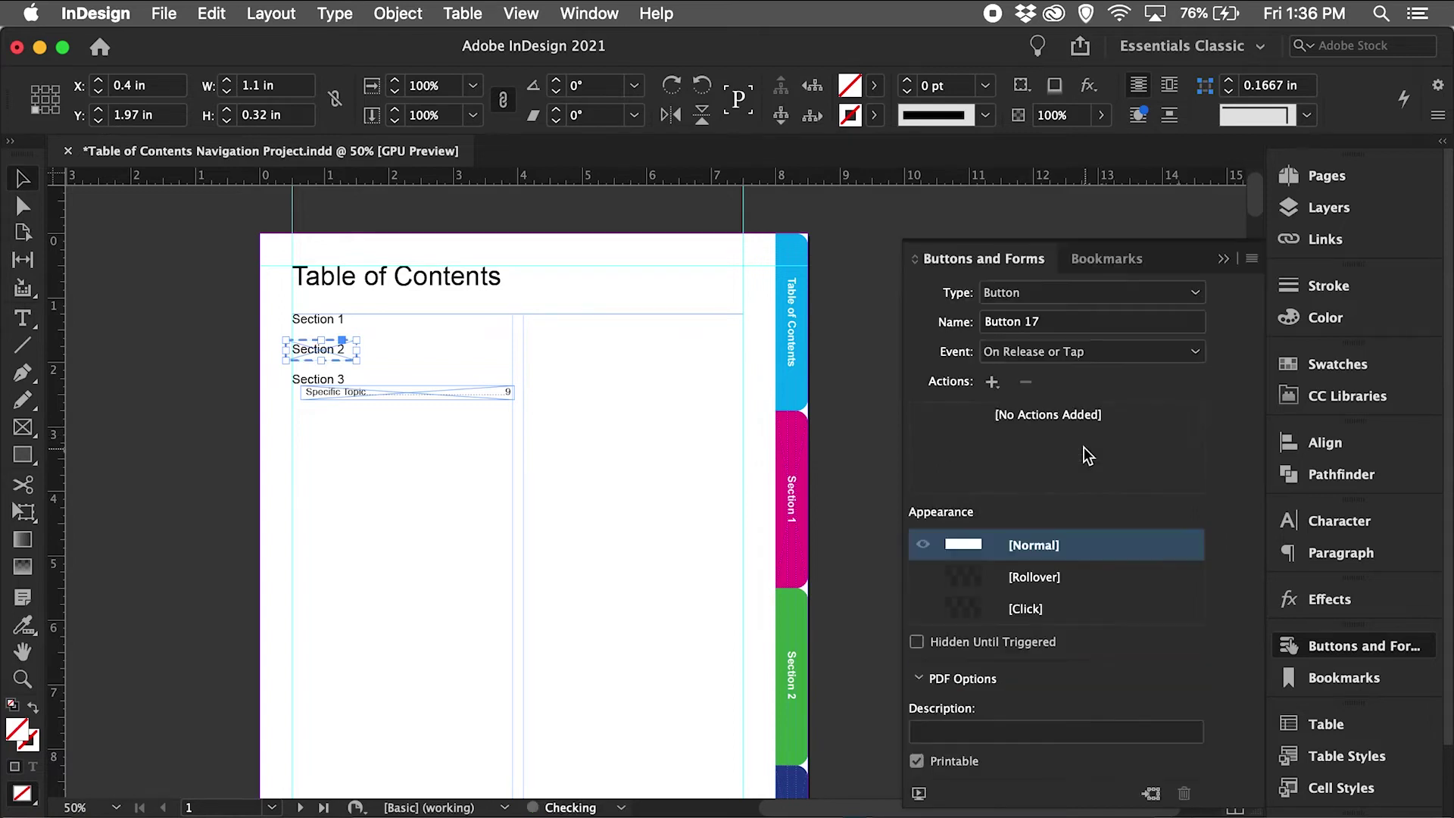
left_click(1061, 322)
left_click_drag(1062, 323, 985, 337)
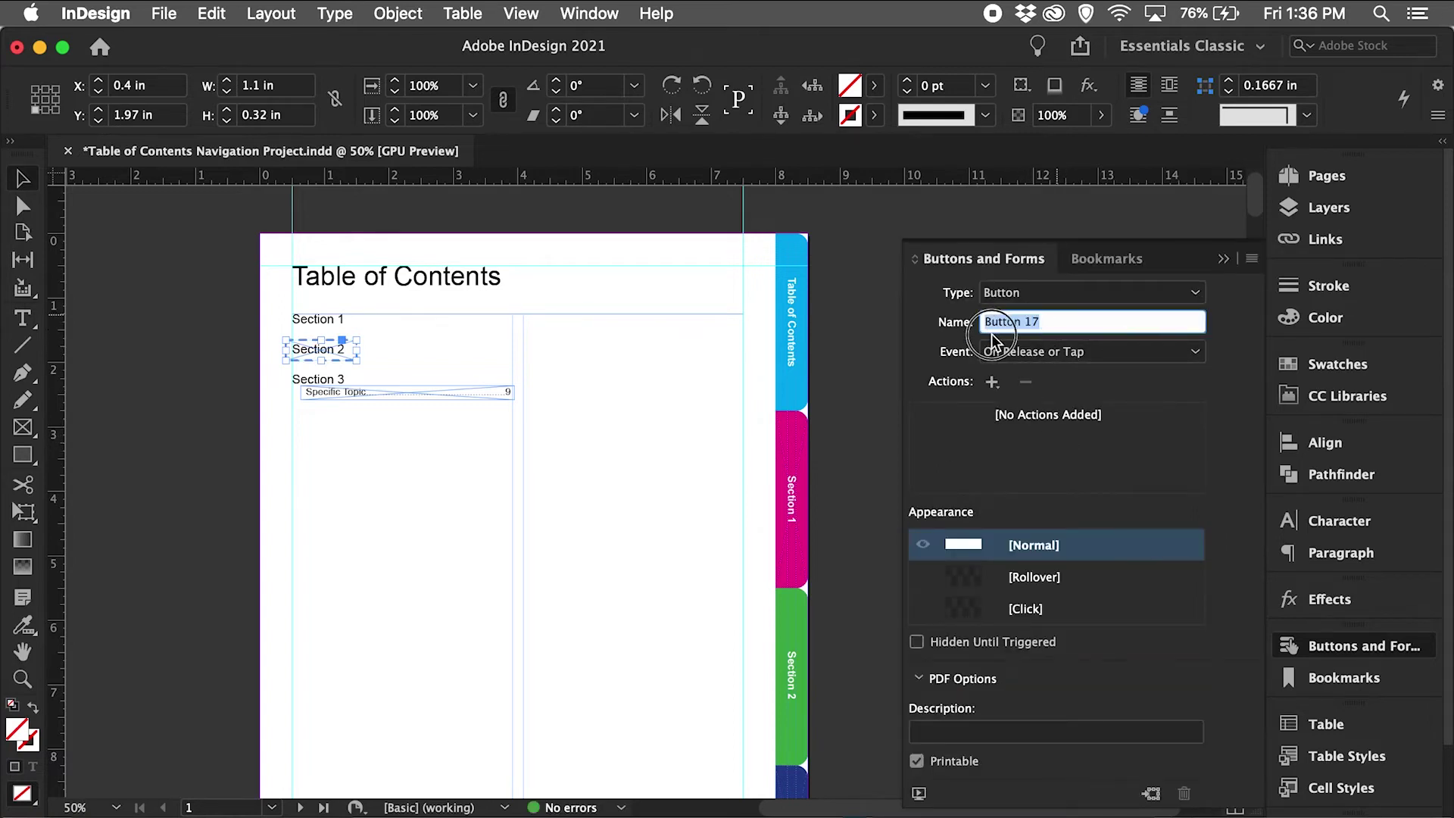
type("TOC Section 2")
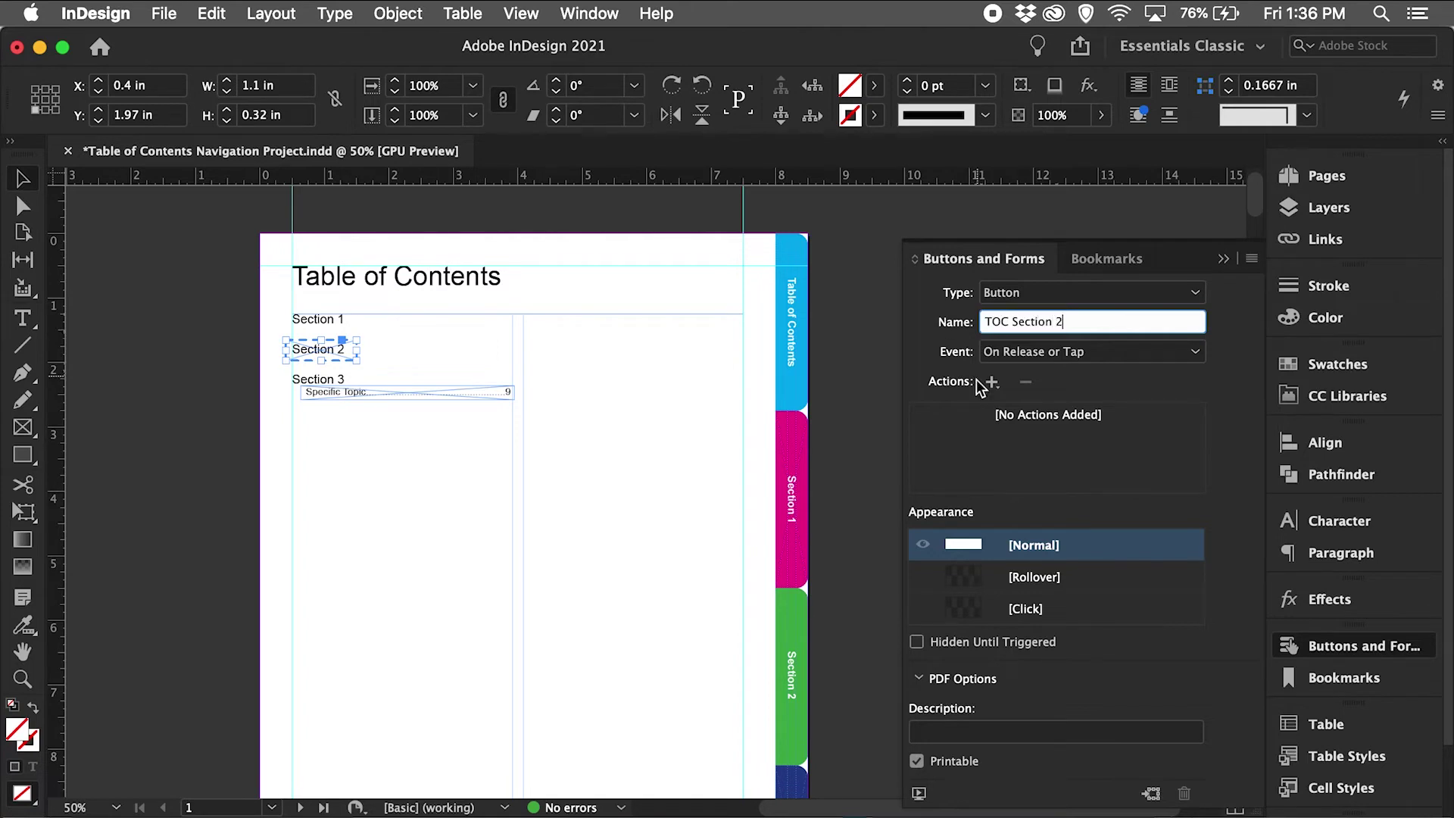
left_click(993, 382)
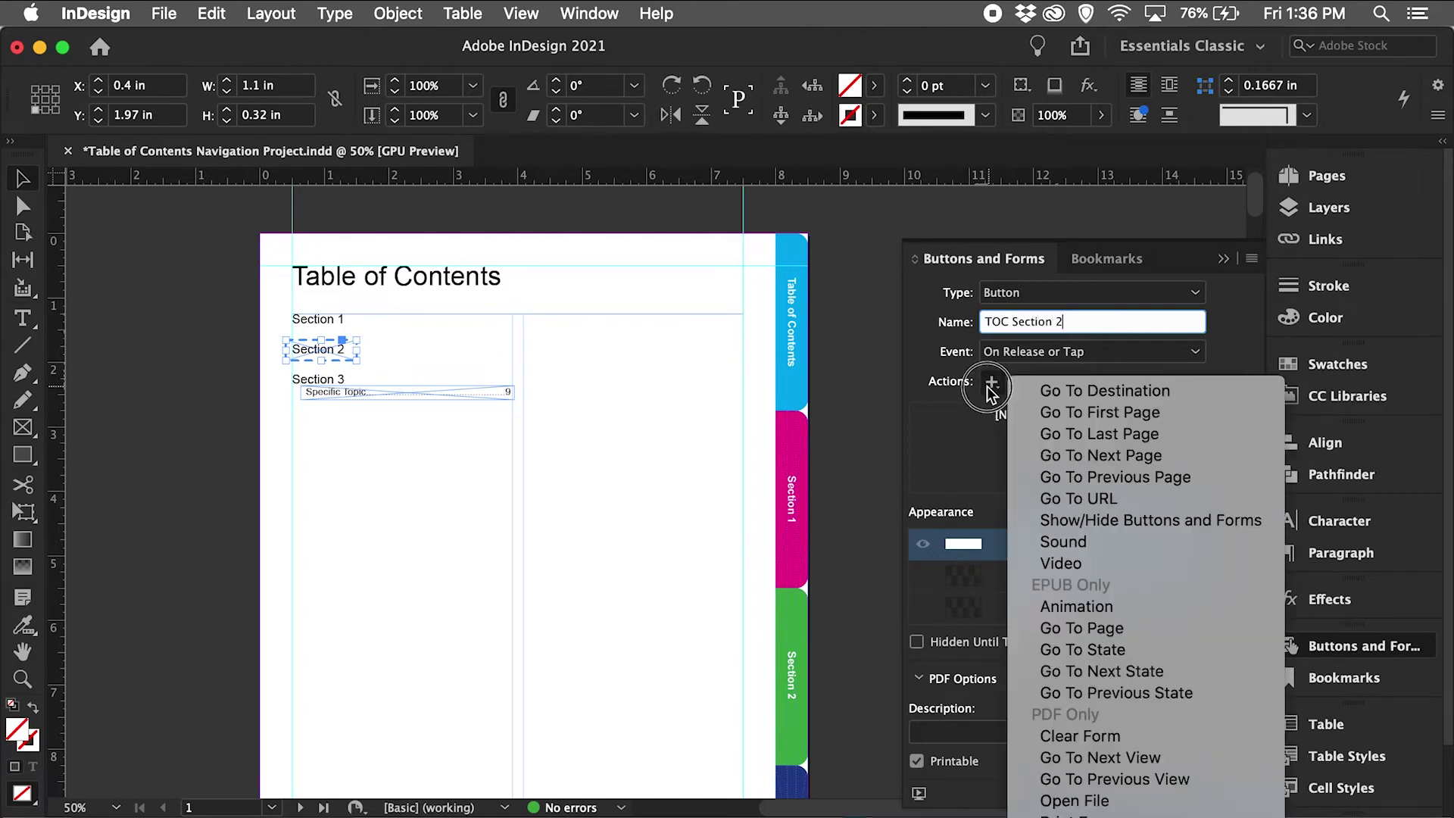
left_click(1162, 634)
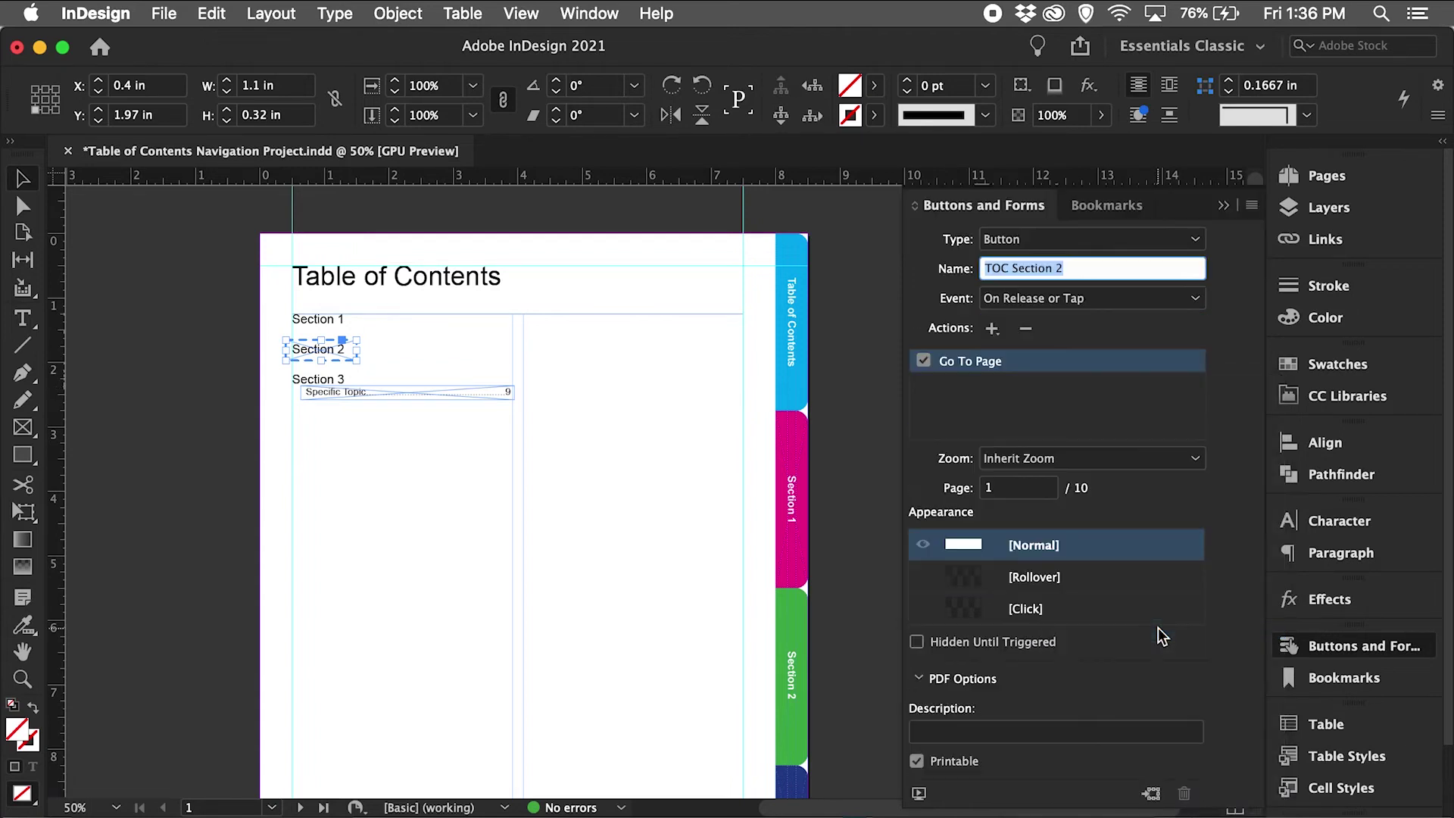
left_click(988, 491)
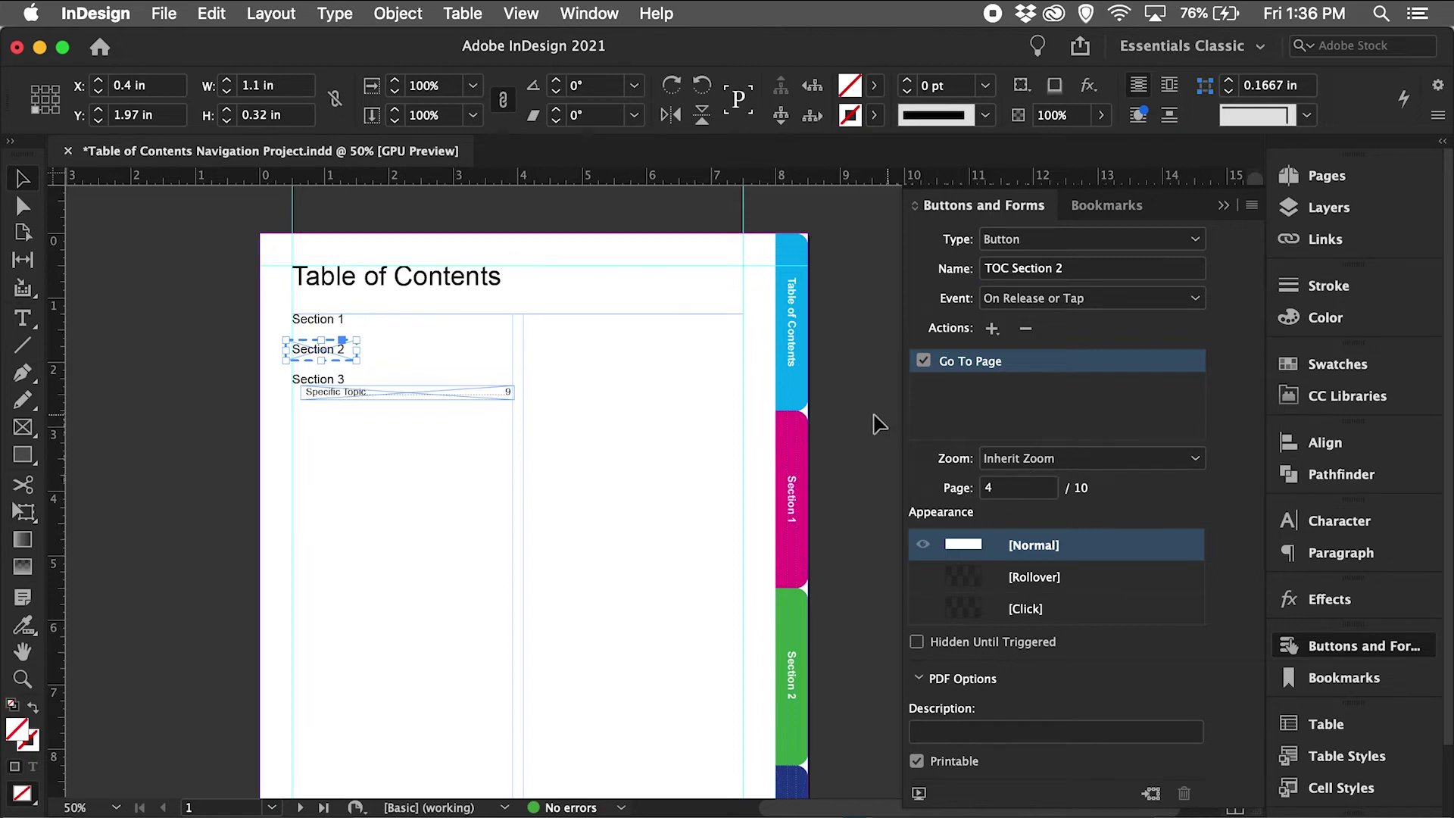
left_click(858, 409)
Publish the document online with default settings and open the result in the browser
left_click(1364, 182)
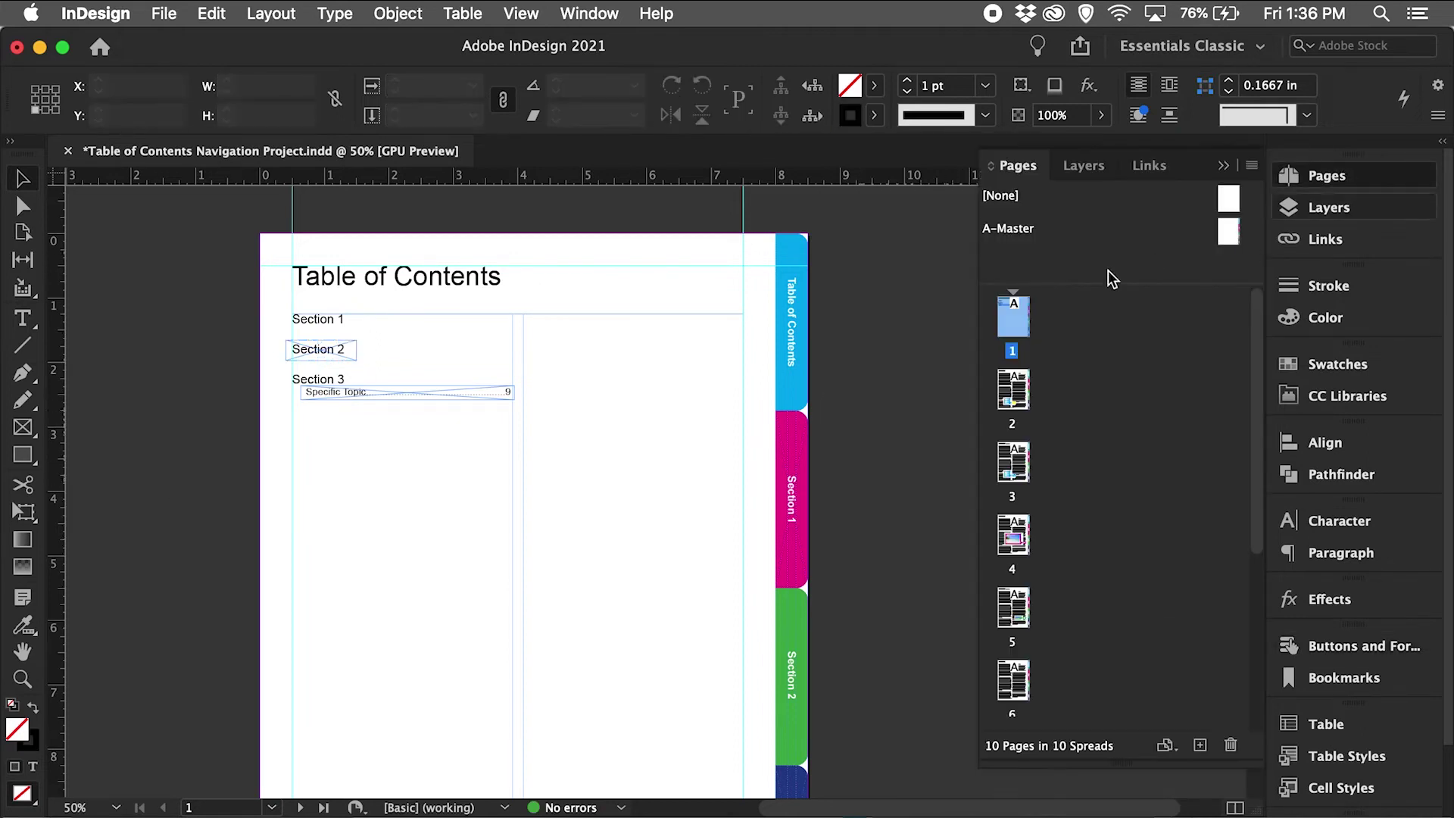
left_click(1324, 182)
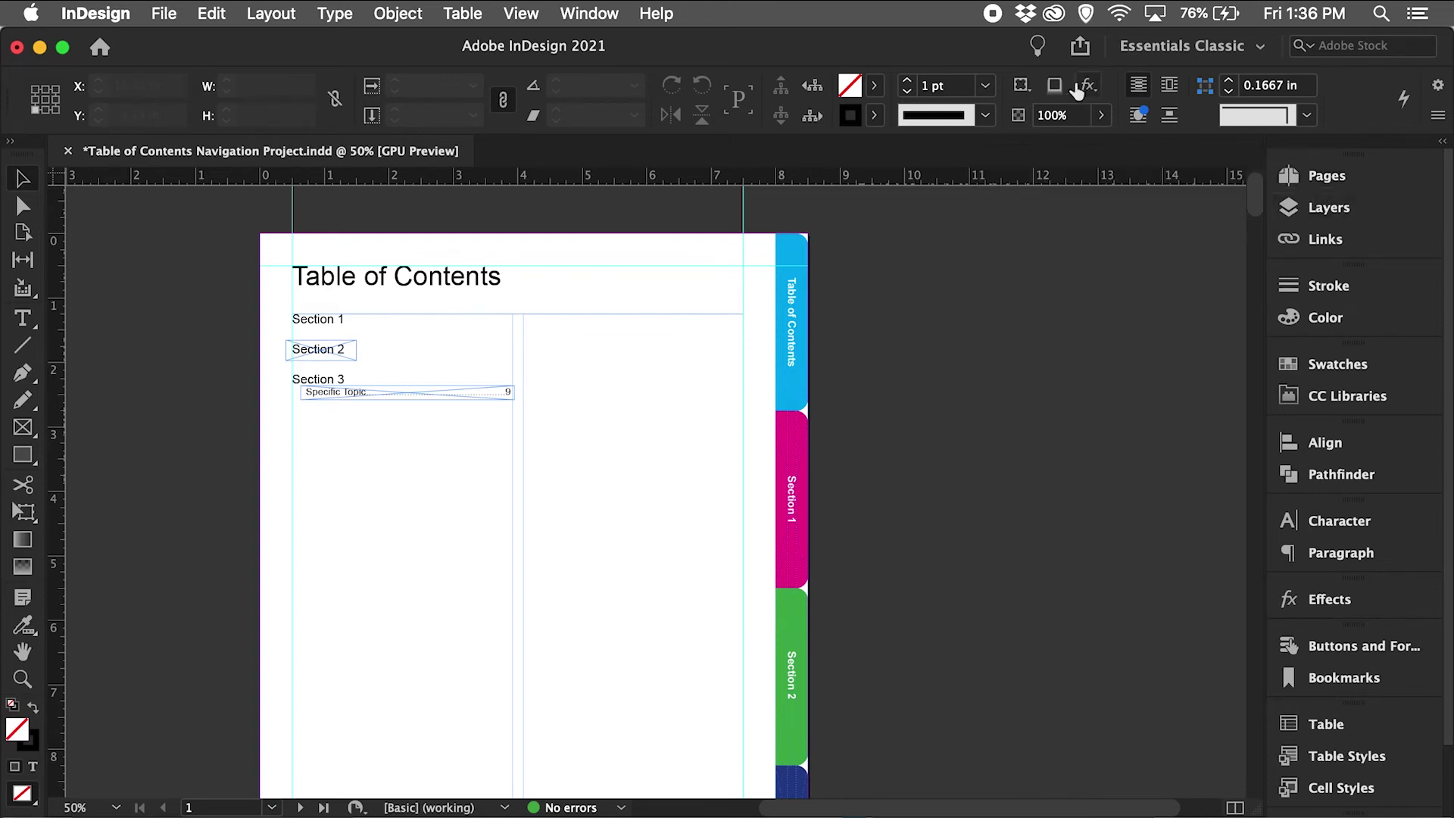
left_click(1081, 47)
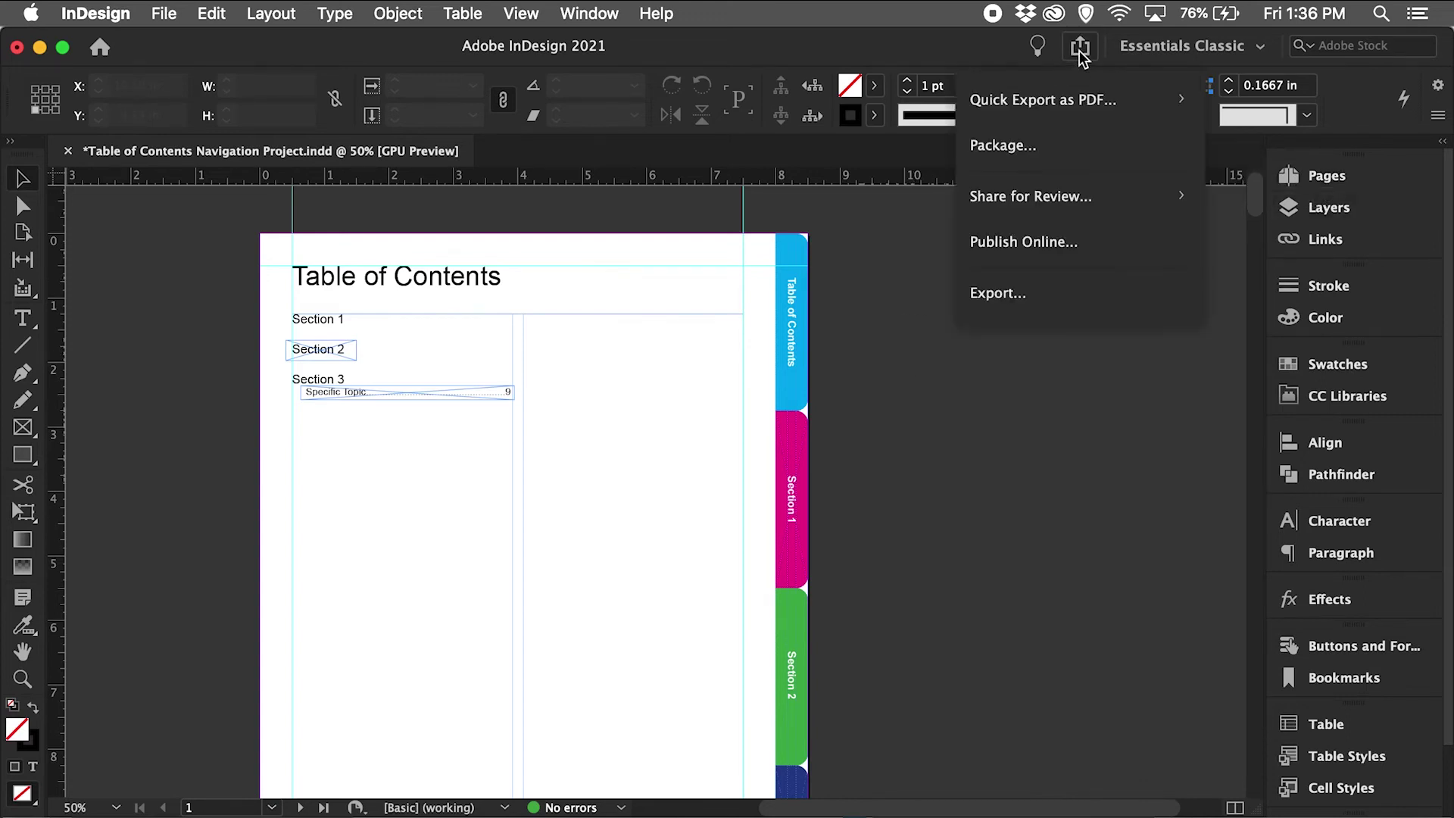
left_click(1072, 243)
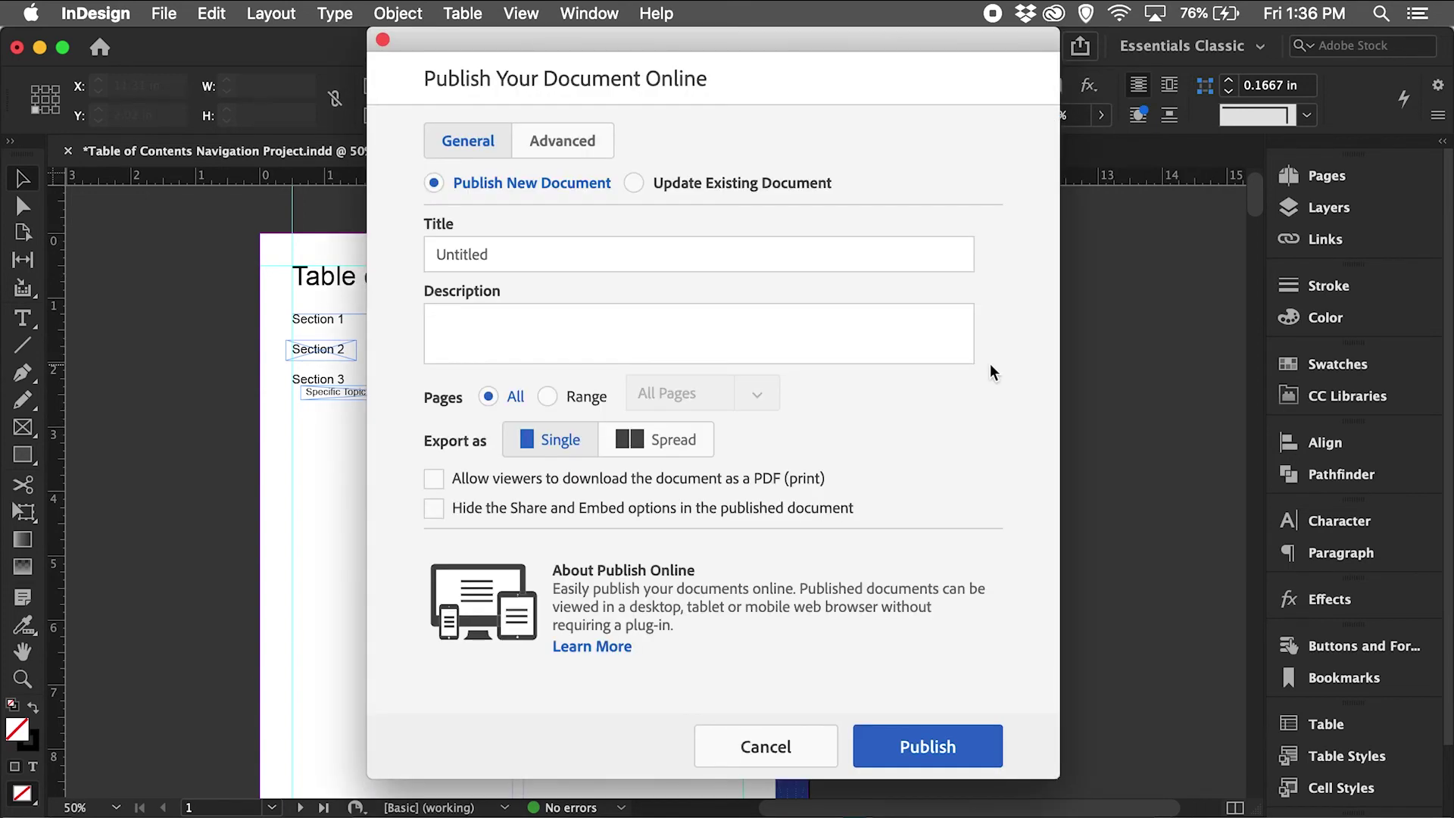
left_click(950, 747)
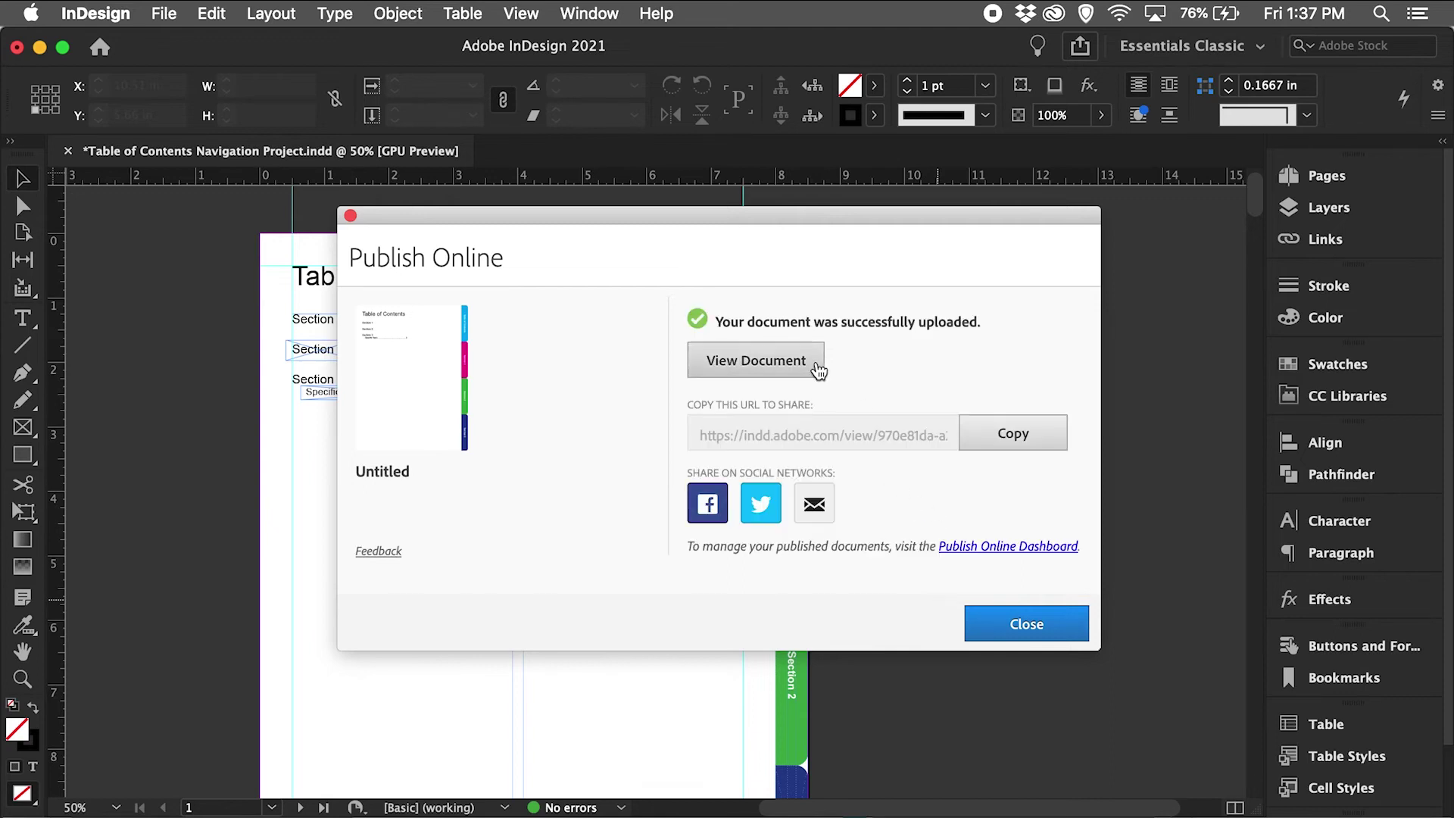
left_click(815, 368)
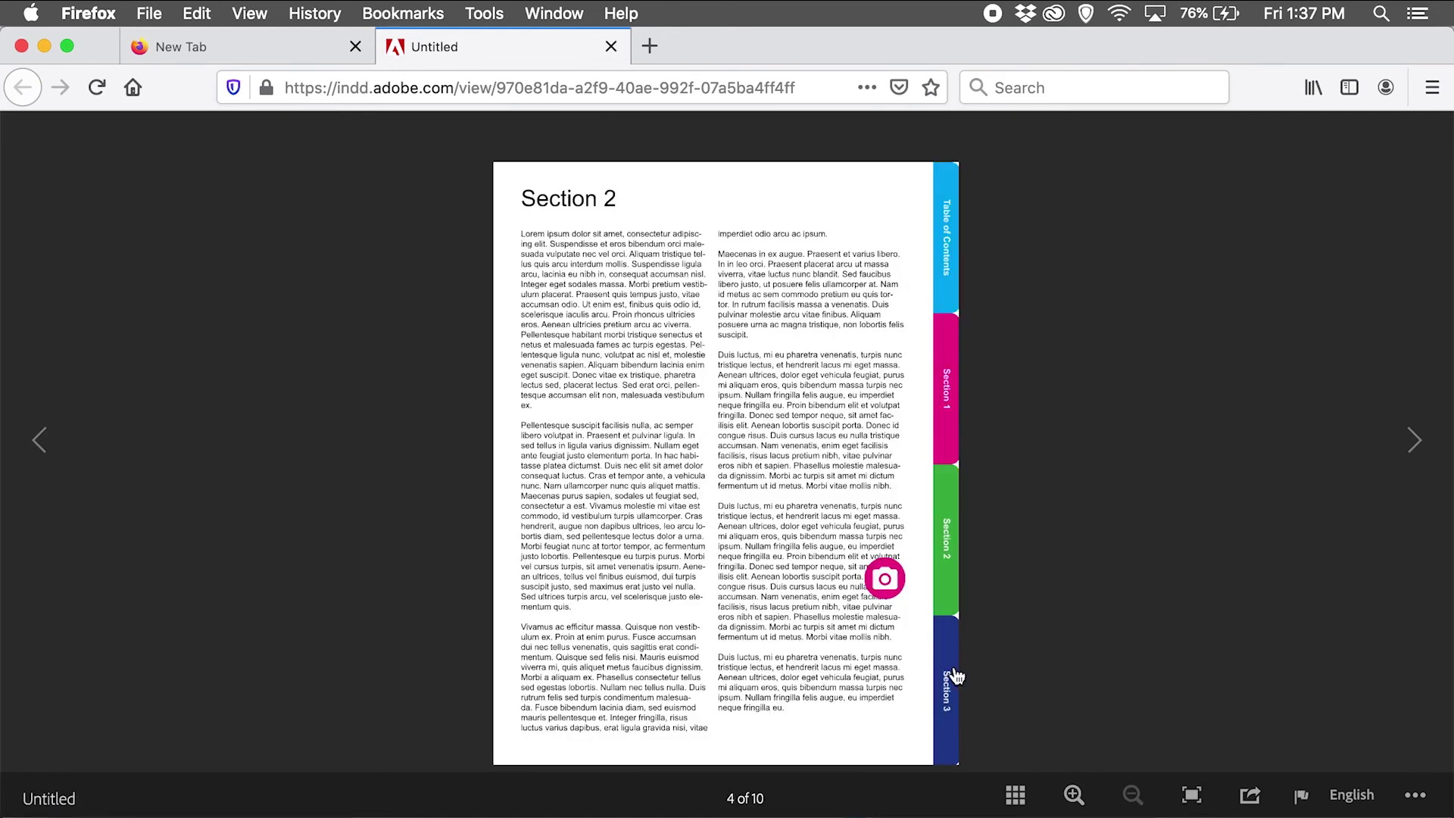
Test the Section 3 tab and the Section 2 and Specific Topic contents links in the published viewer
left_click(953, 678)
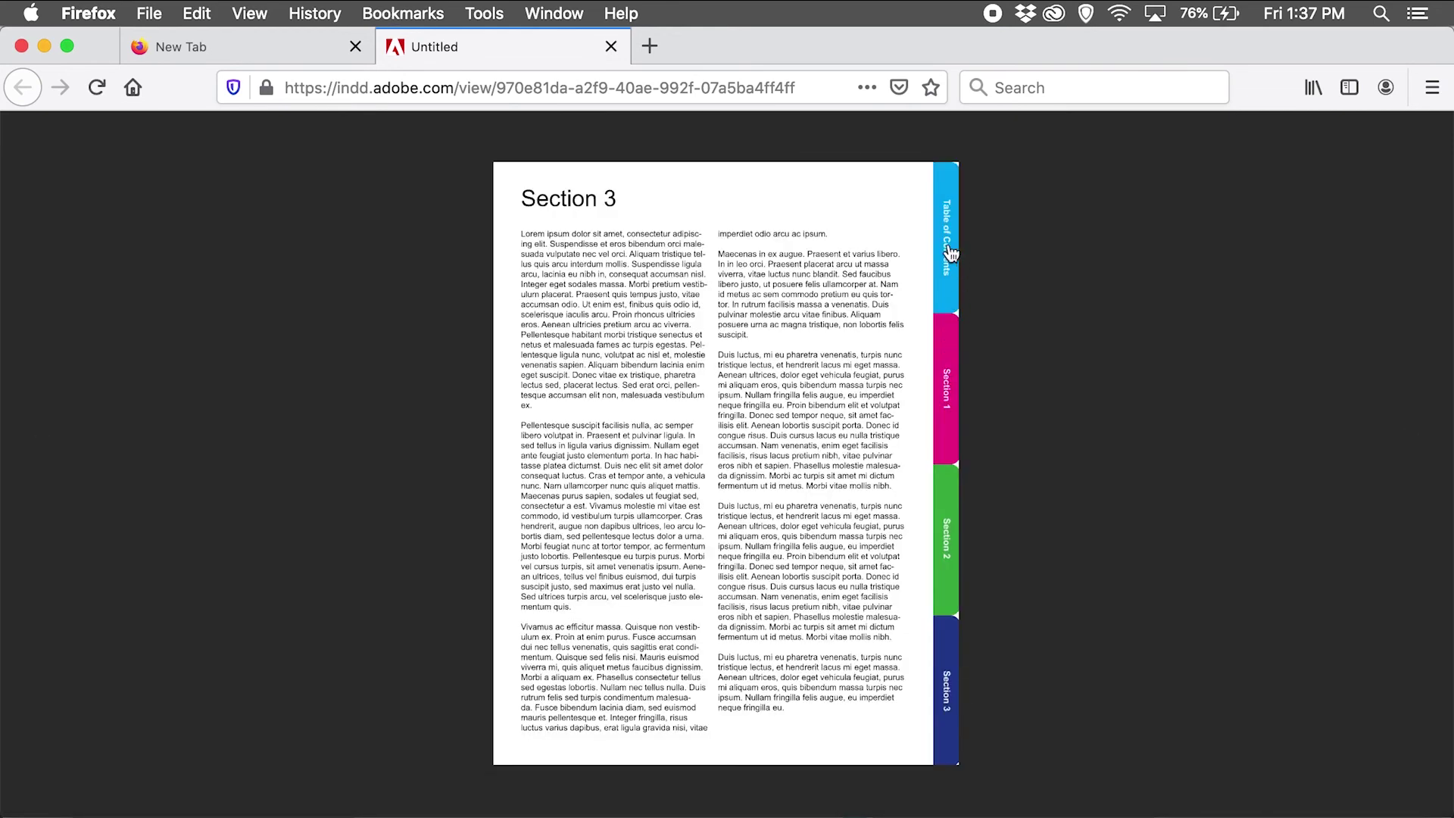
left_click(951, 252)
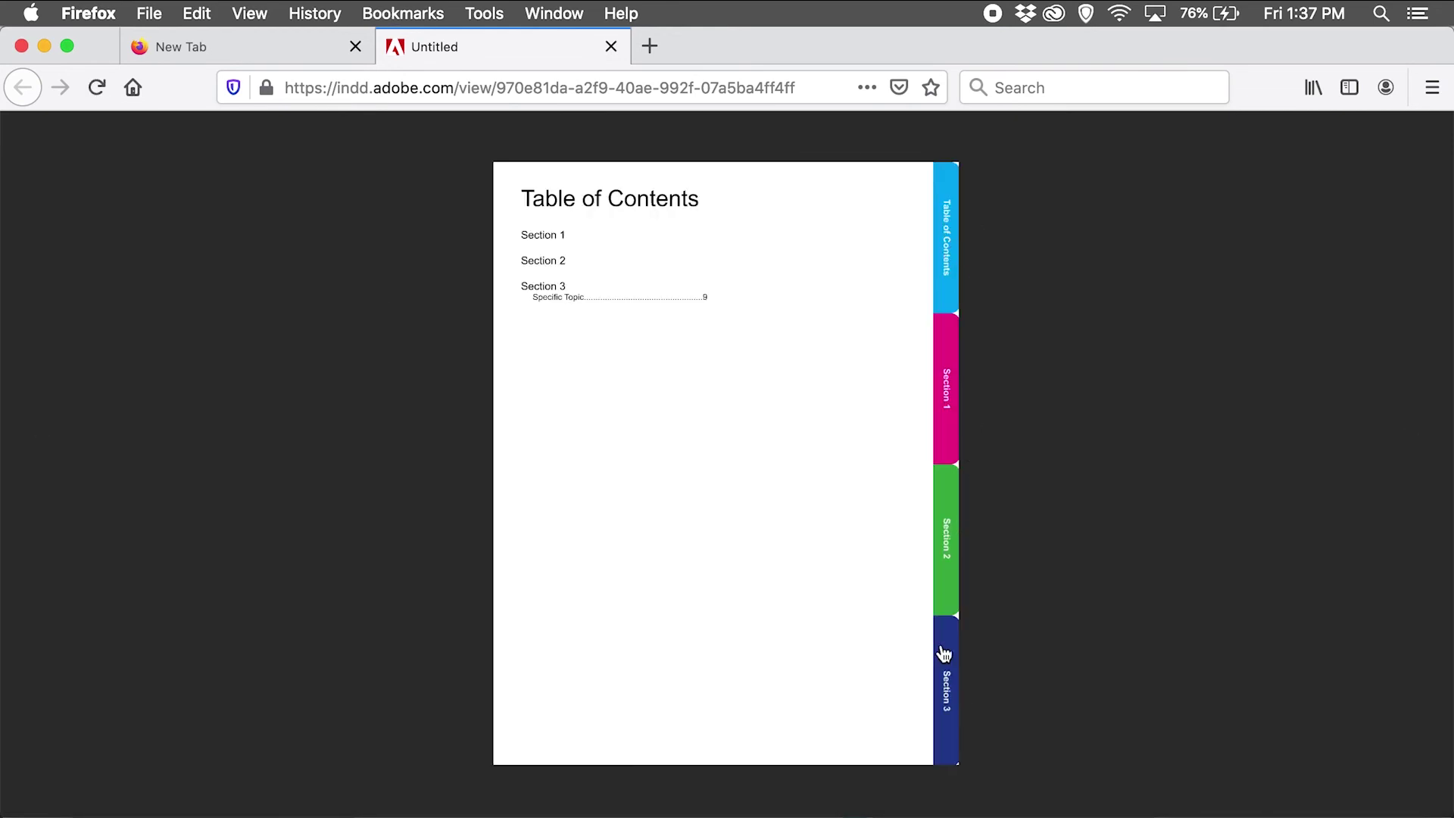
left_click(551, 264)
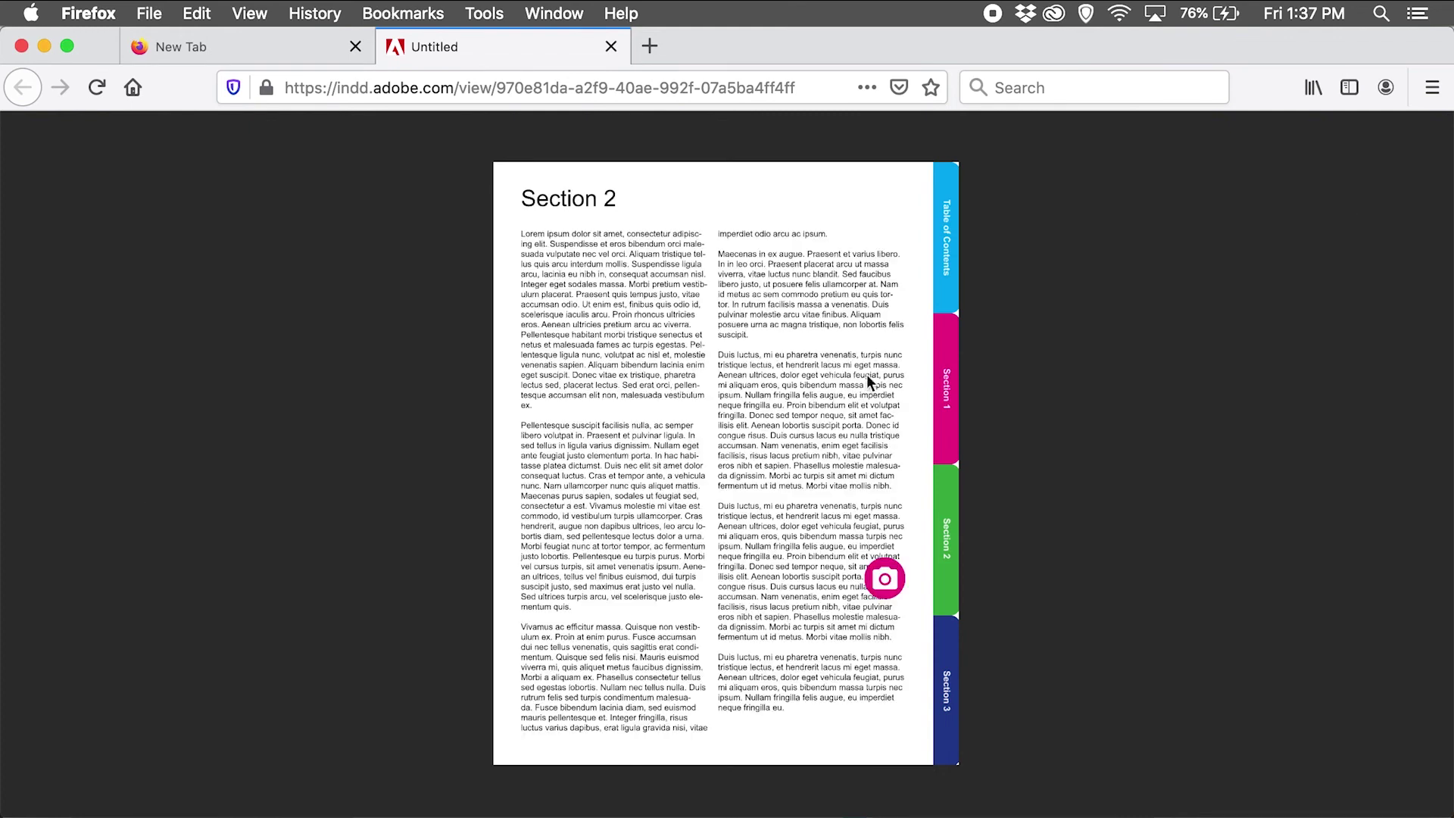
left_click(944, 282)
left_click(611, 299)
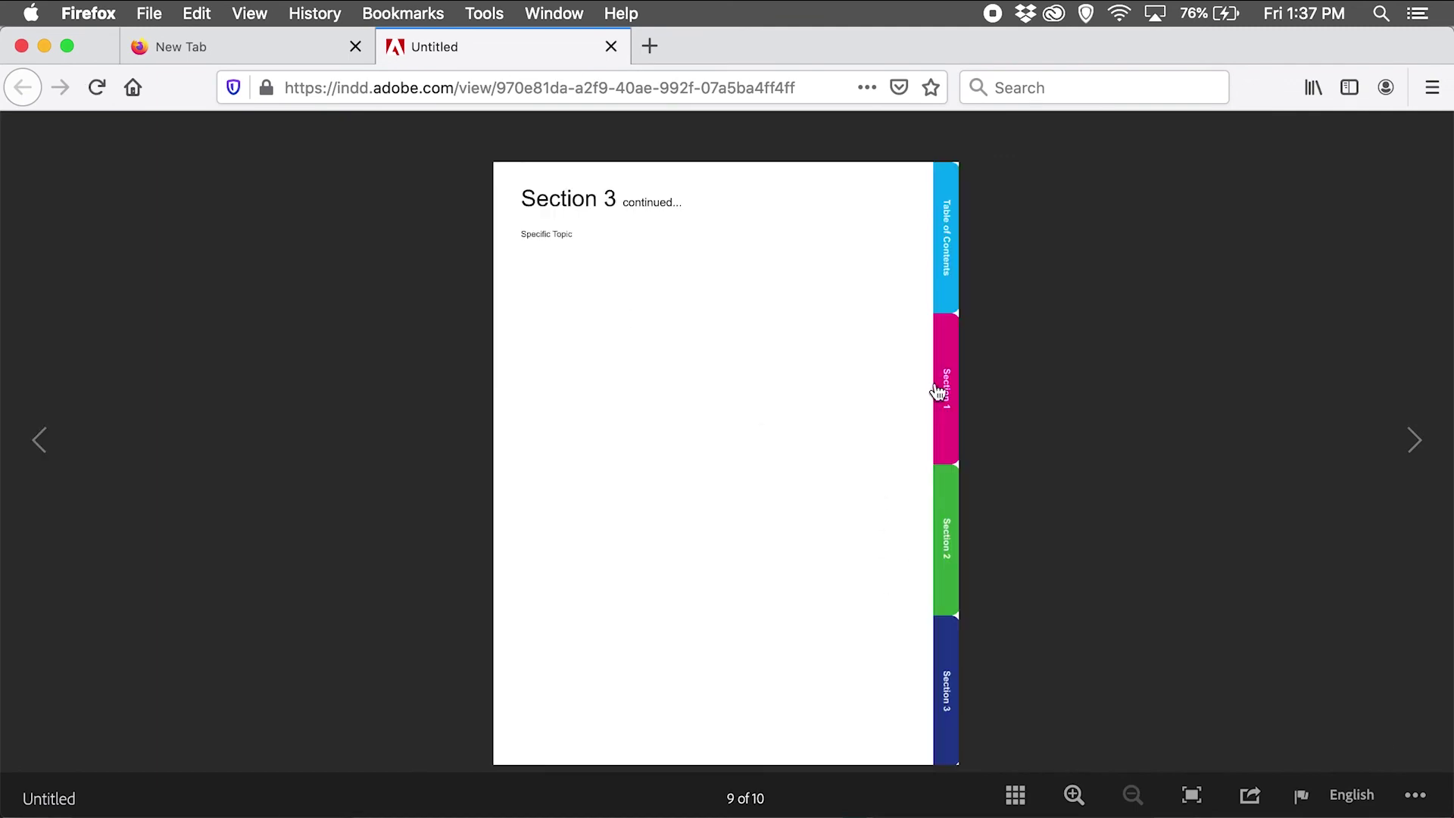
left_click(950, 227)
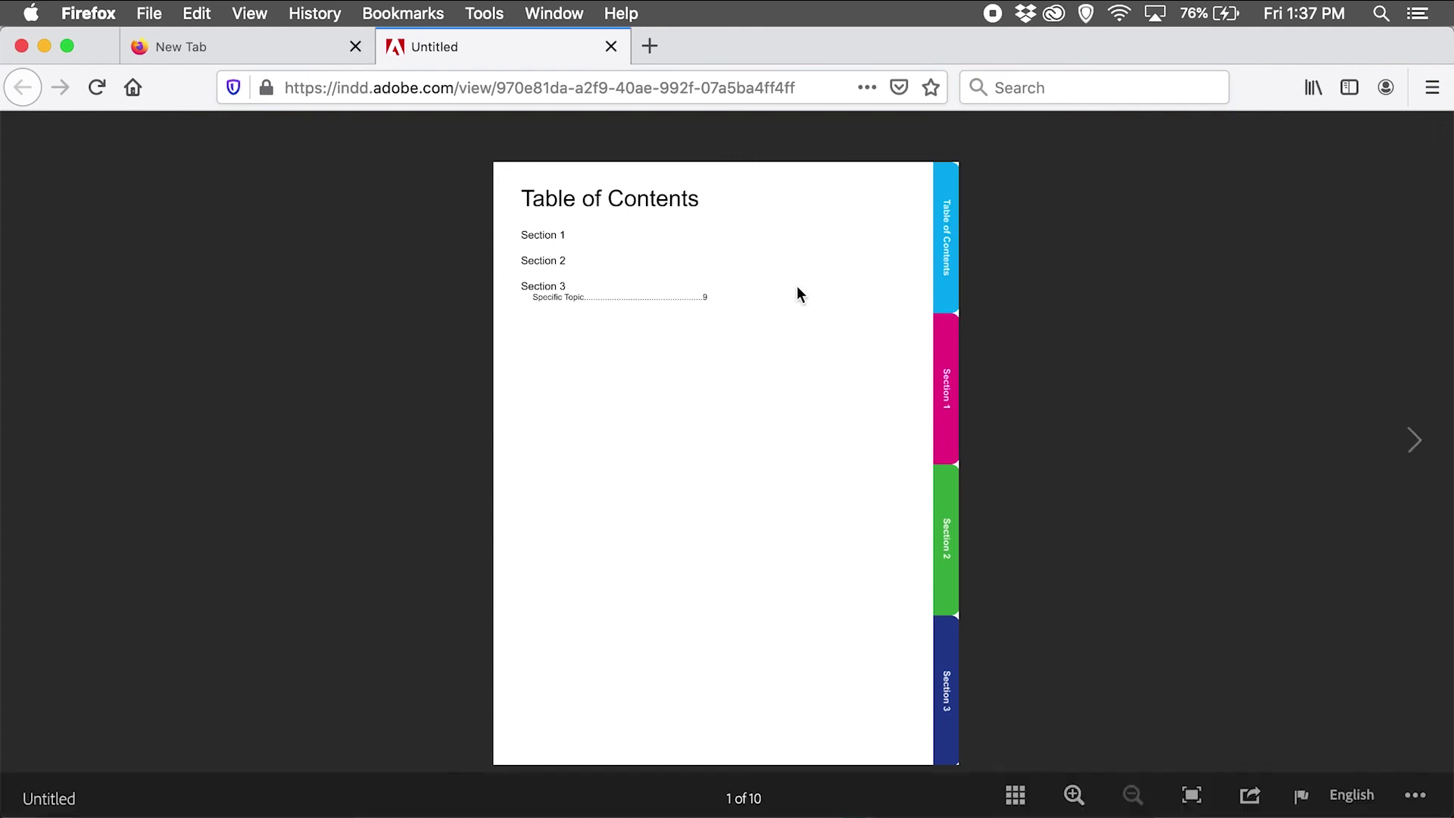
key("super+Tab")
key("super+Tab")
key("super+Tab")
key("super+Tab")
key("super+Tab")
In Acrobat, follow the stakeholder process (page 15) and Crisis Prevention Hotline (page 150) contents links
key("super+shift+Tab")
key("super+shift+Tab")
key("super+shift+Tab")
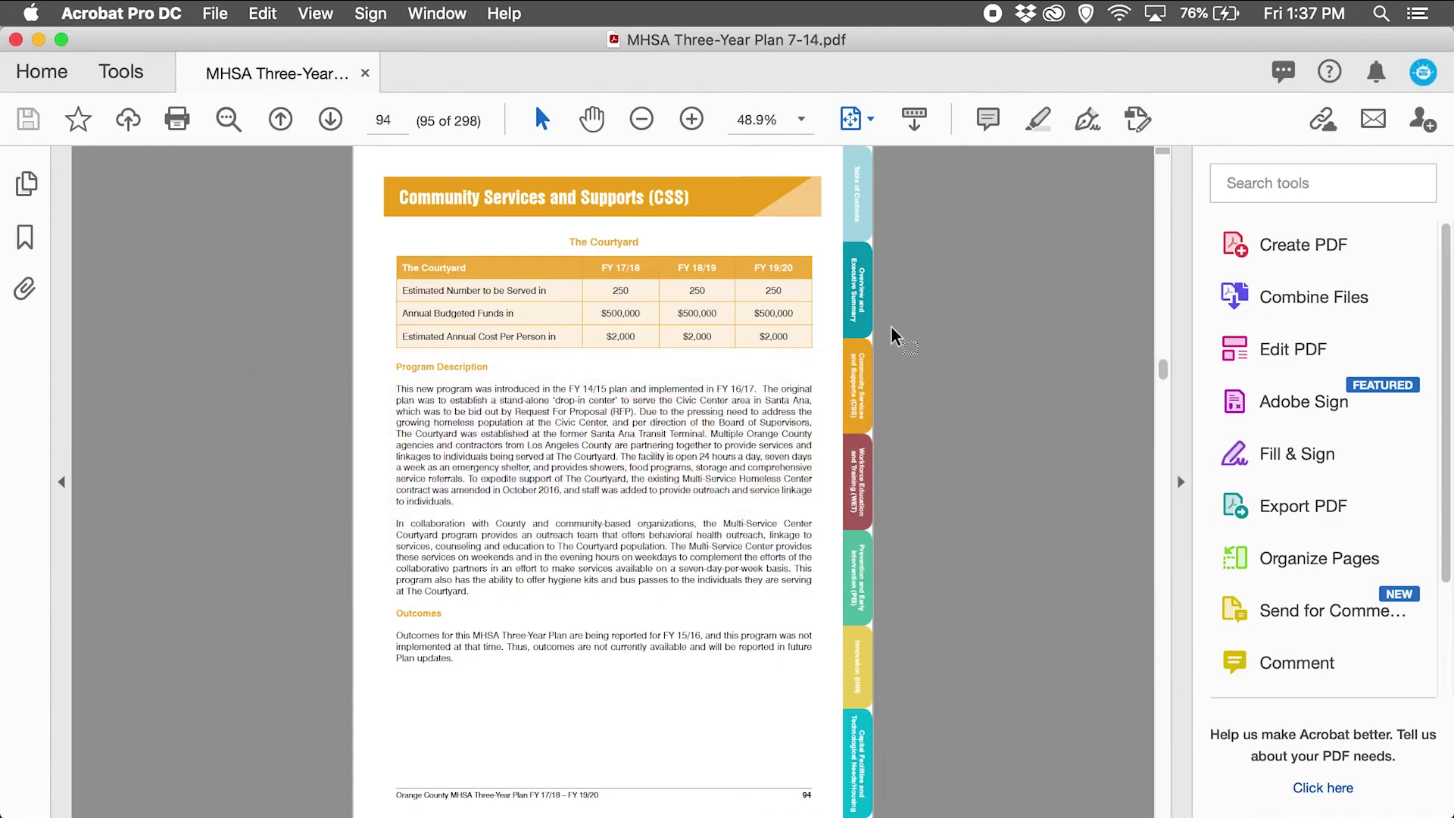
left_click(864, 211)
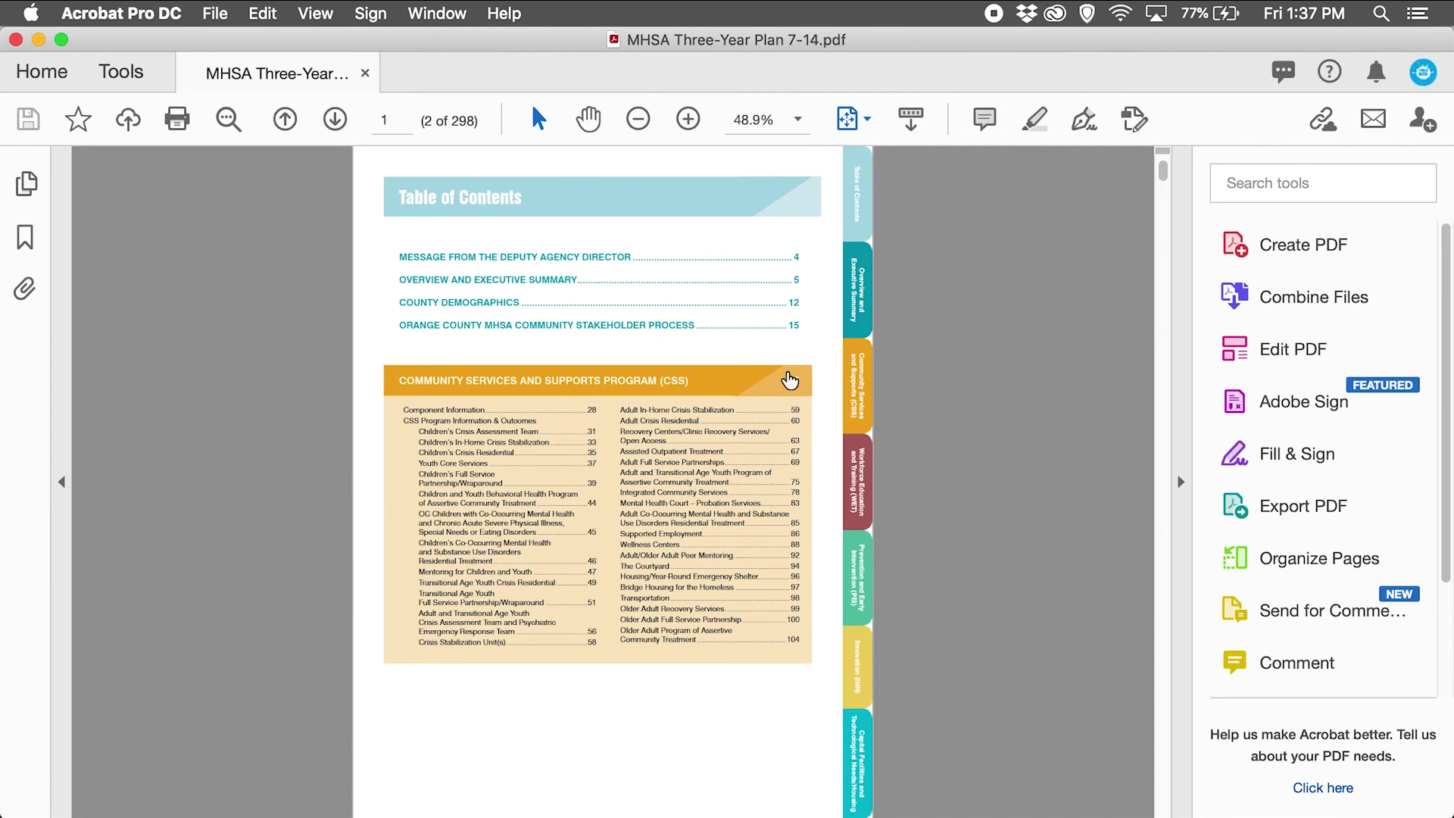
left_click(613, 325)
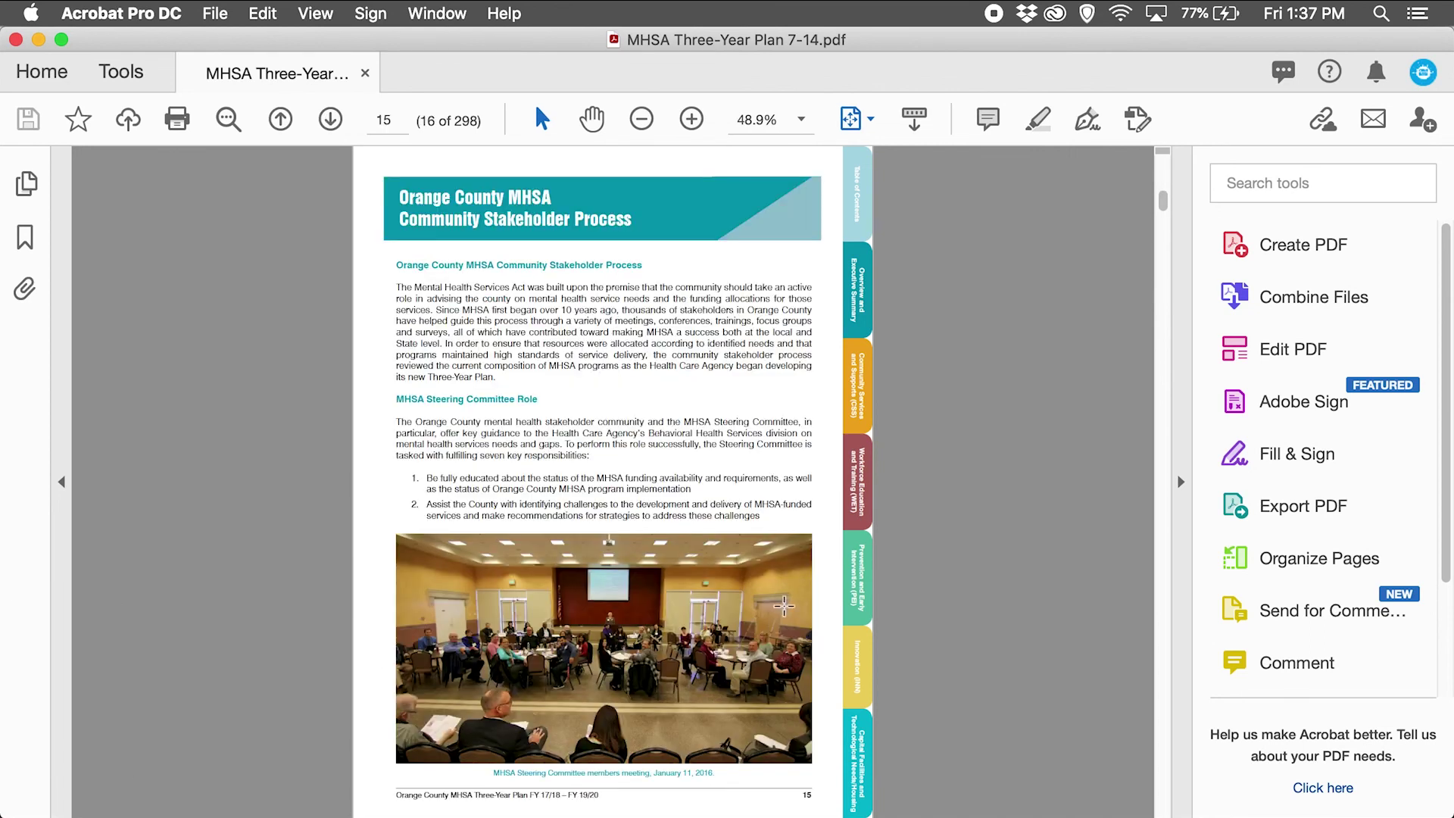
left_click(858, 200)
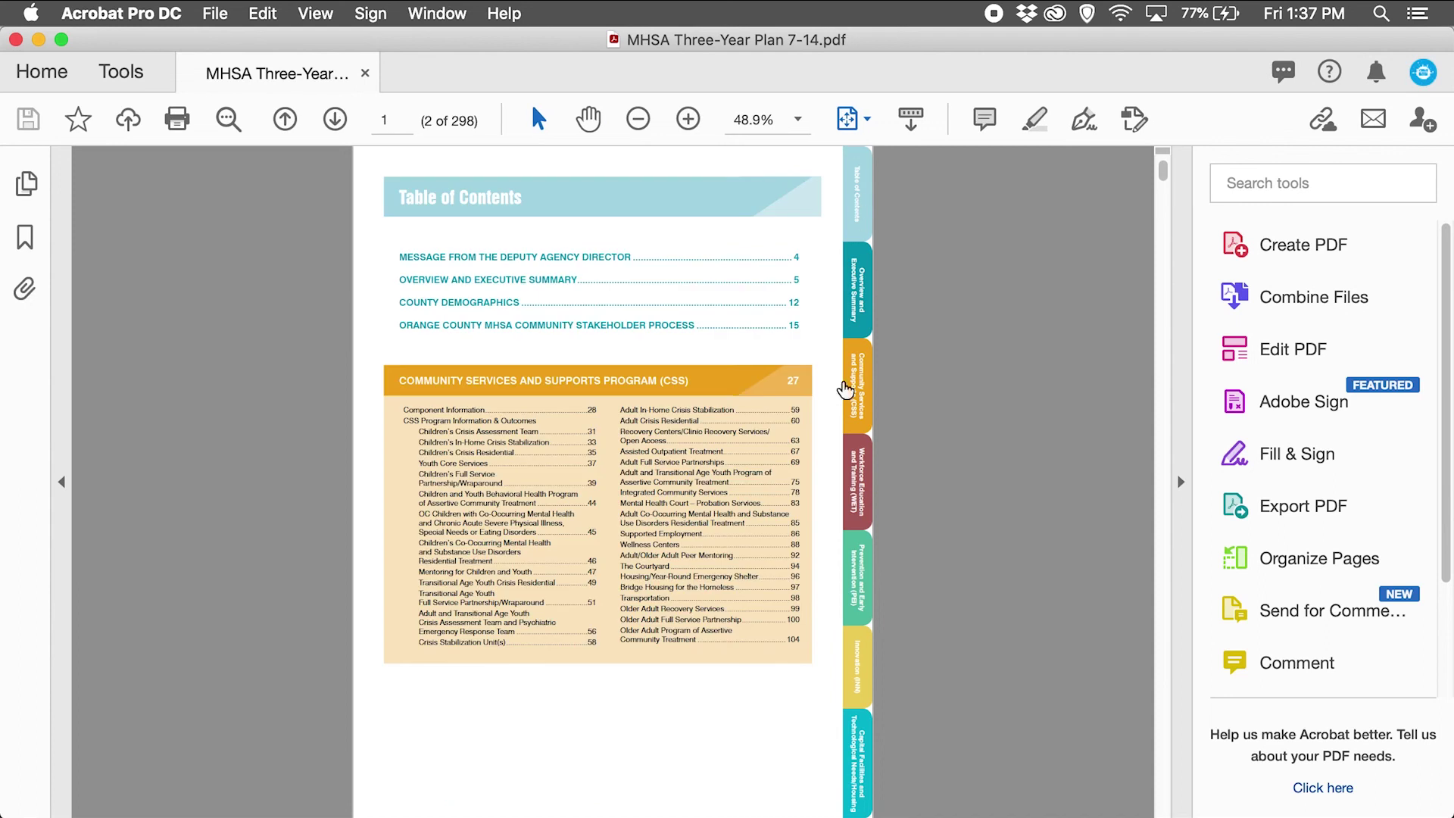
scroll(801, 585, "down", 2)
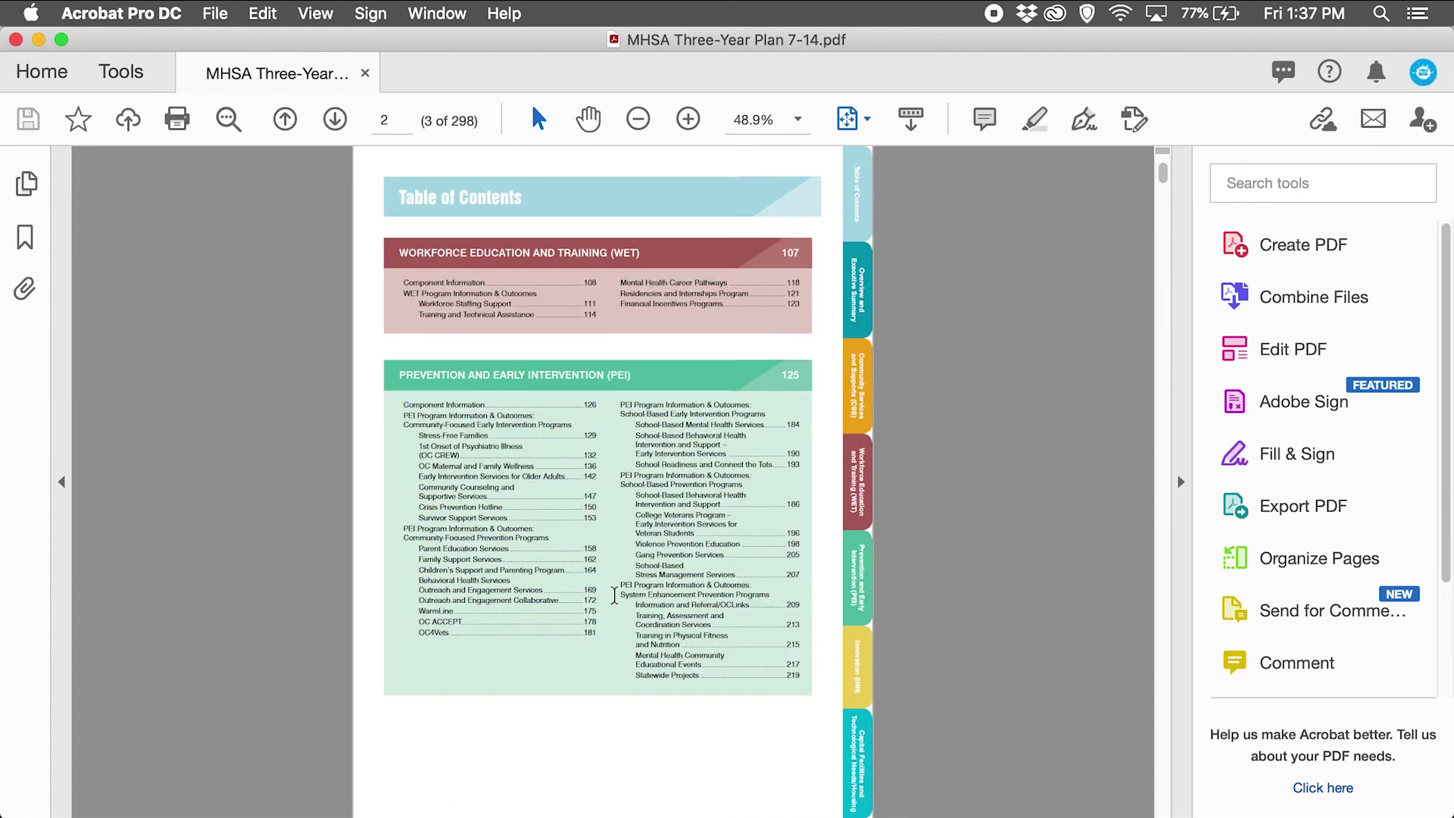
left_click(493, 507)
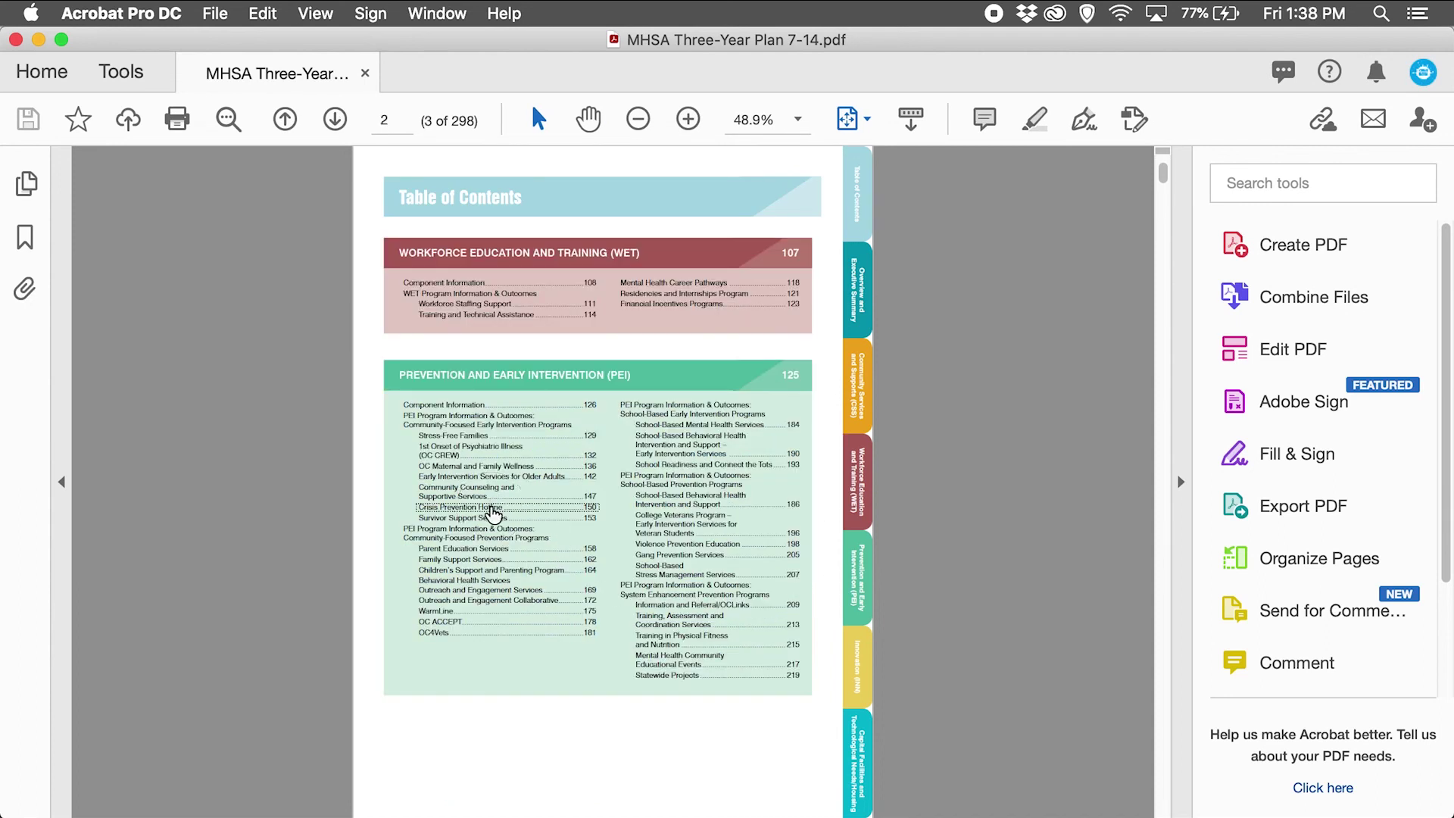